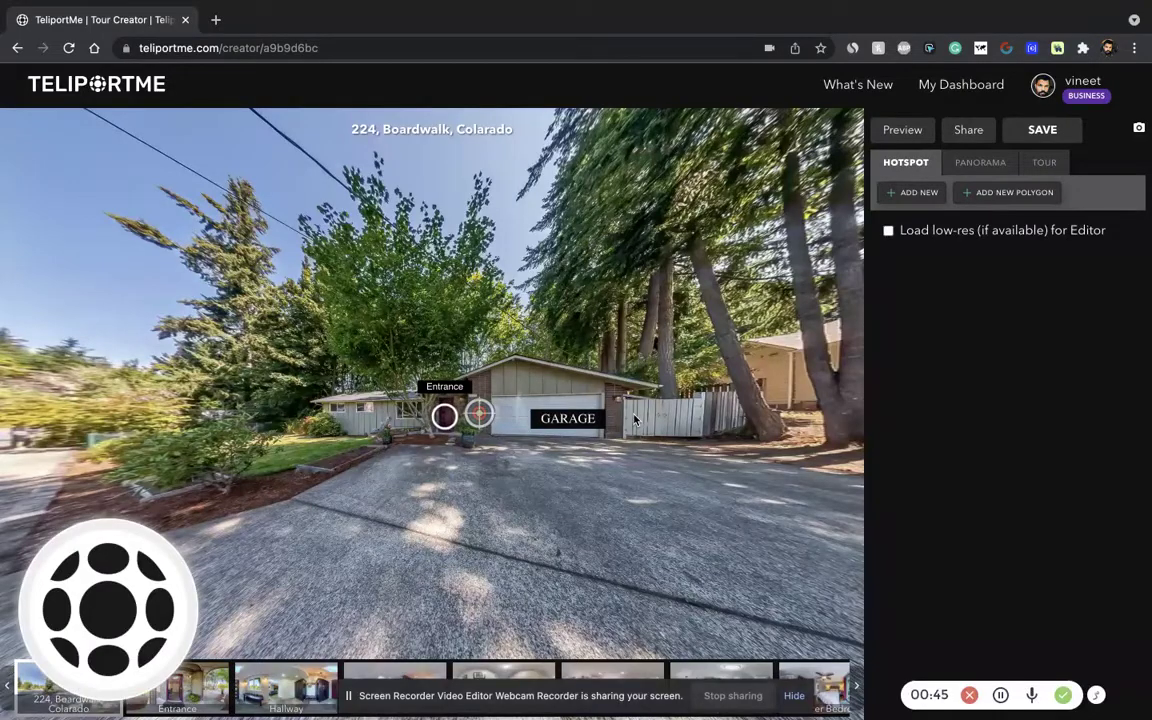
Turn the exterior panorama toward the garage, then preview and close a snapshot of that view
{"action": "left_click_drag", "start_coordinate": [527, 501], "coordinate": [566, 494]}
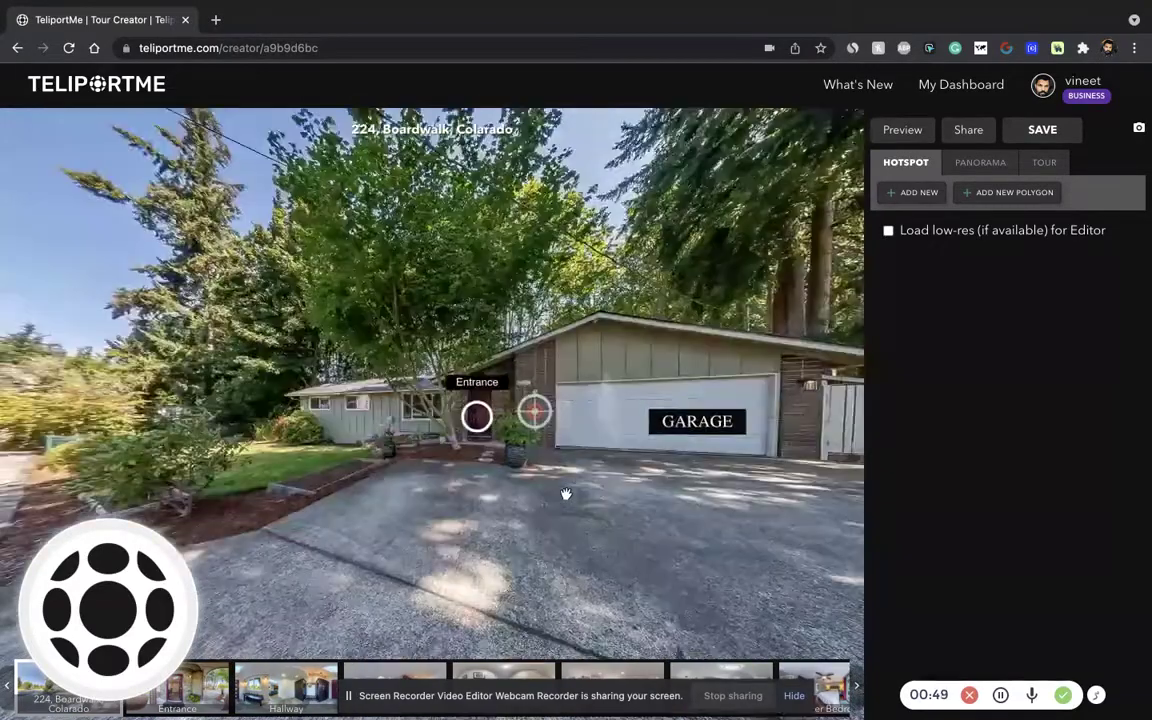
{"action": "left_click_drag", "start_coordinate": [563, 504], "coordinate": [548, 509]}
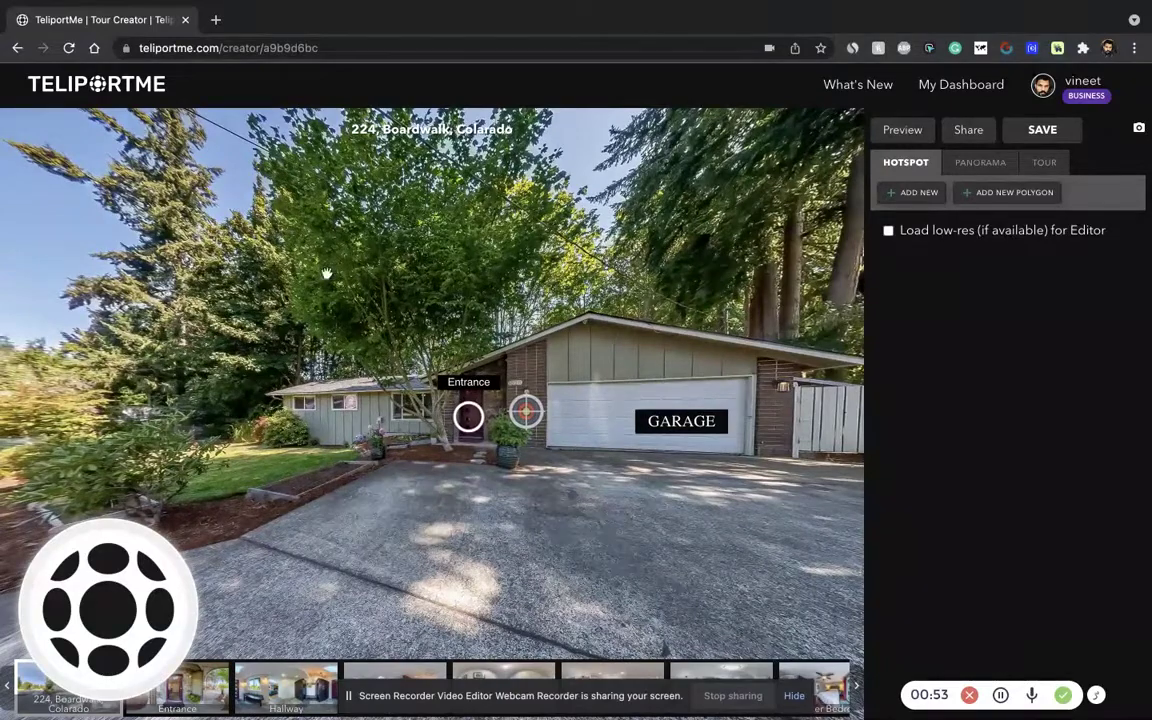
{"action": "left_click", "coordinate": [1139, 130]}
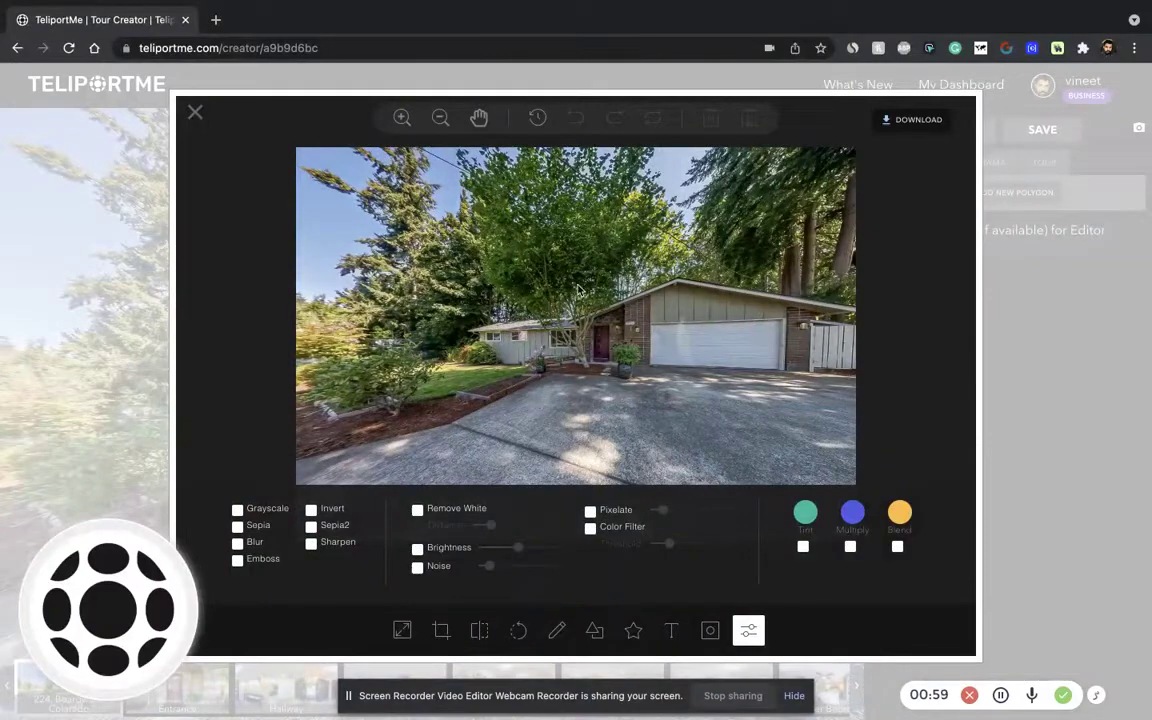
{"action": "left_click", "coordinate": [195, 112]}
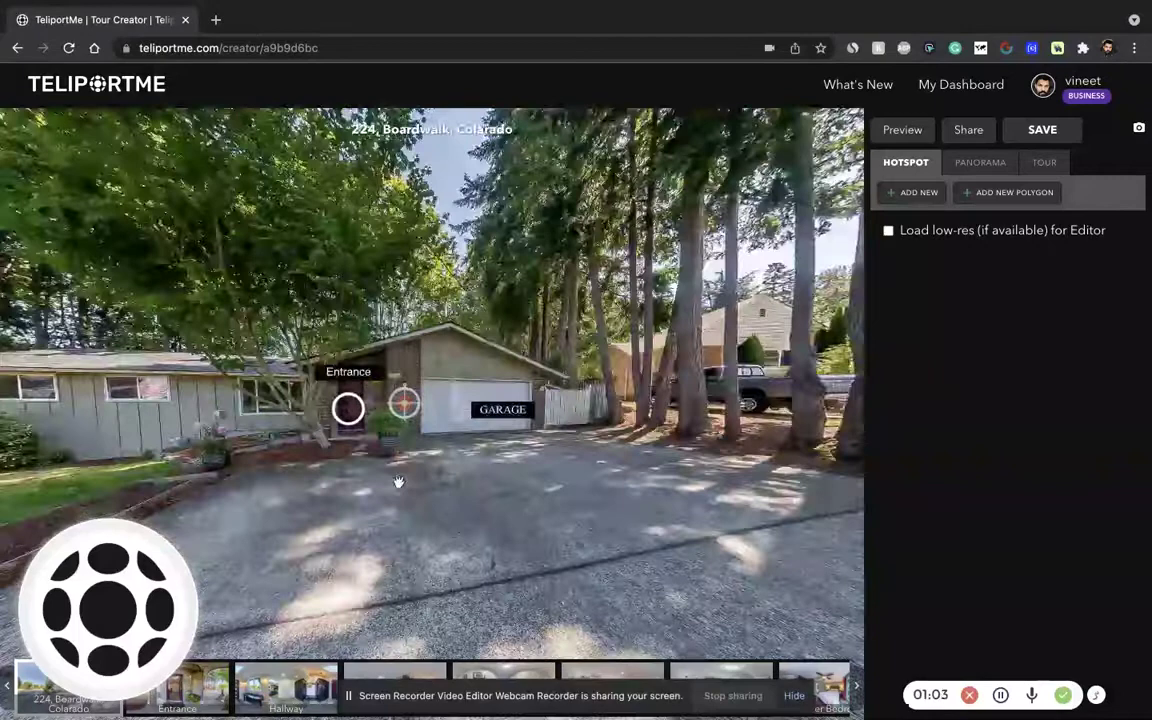
Load the Master Bedroom panorama, frame the bed, and preview a snapshot of it
{"action": "left_click", "coordinate": [793, 695]}
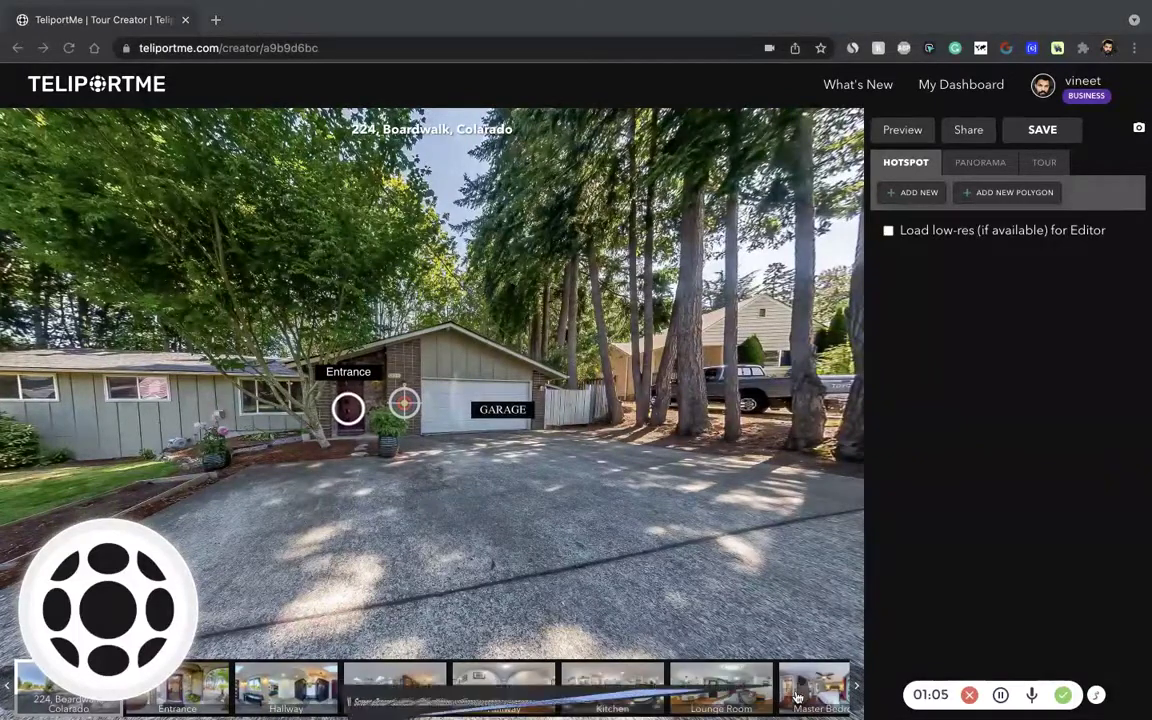
{"action": "left_click", "coordinate": [805, 688]}
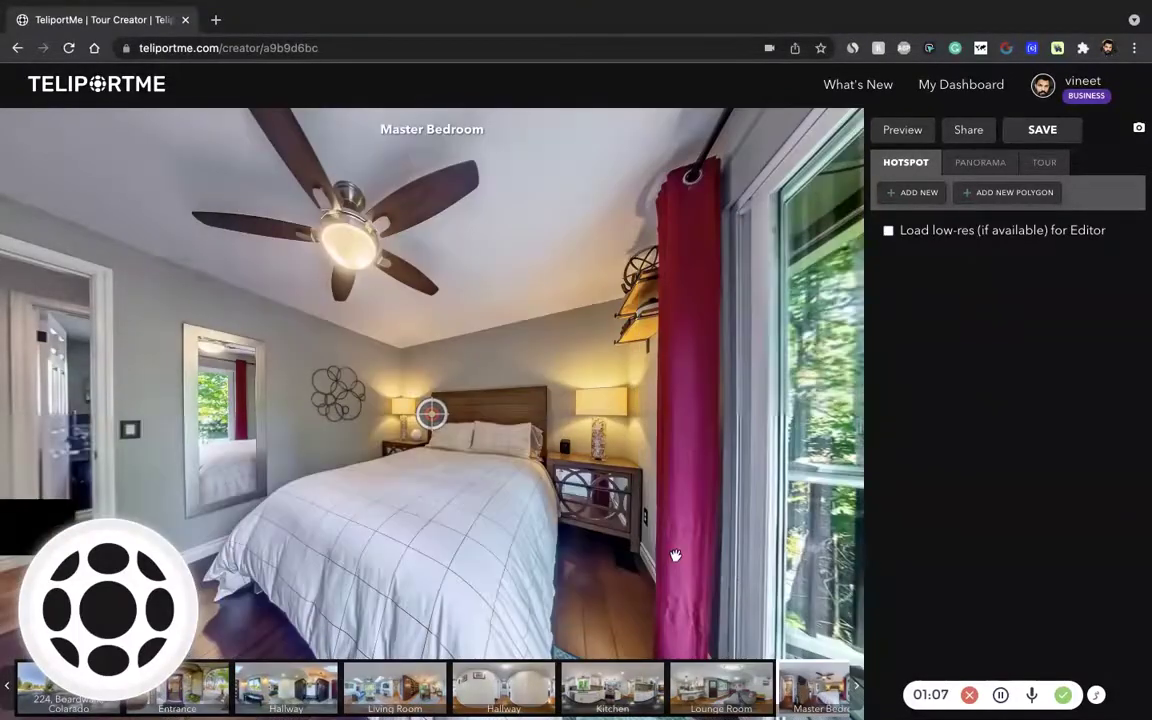
{"action": "left_click_drag", "start_coordinate": [571, 555], "coordinate": [594, 506]}
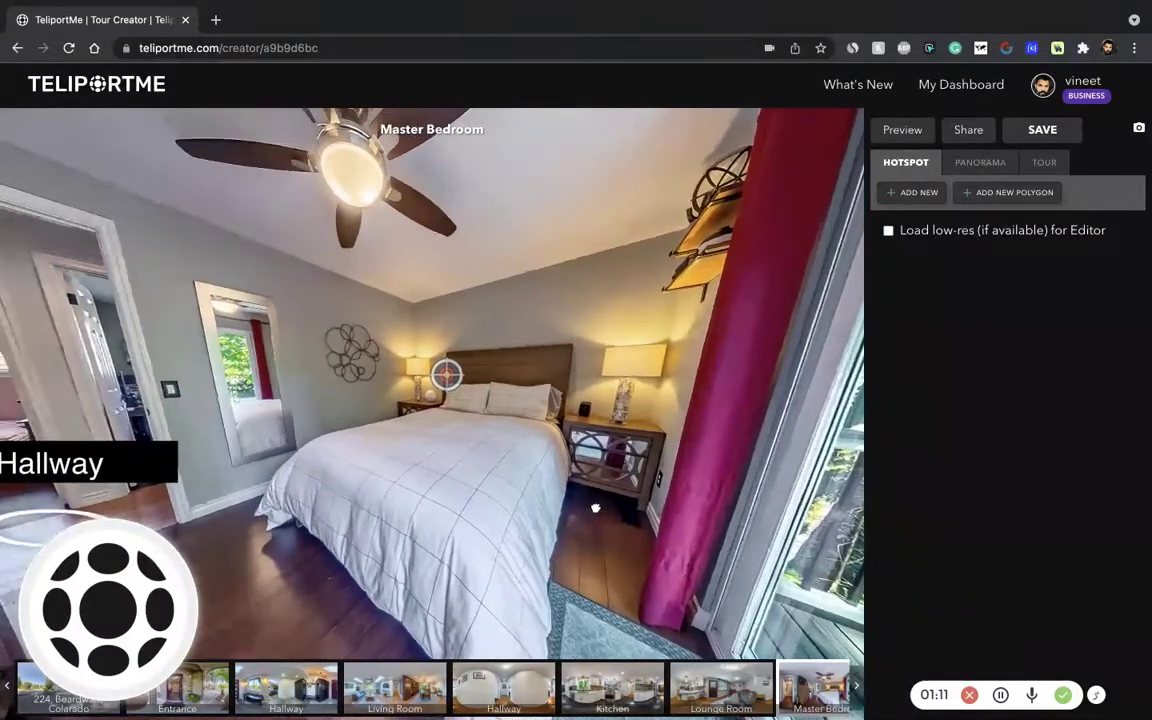
{"action": "left_click", "coordinate": [1138, 126]}
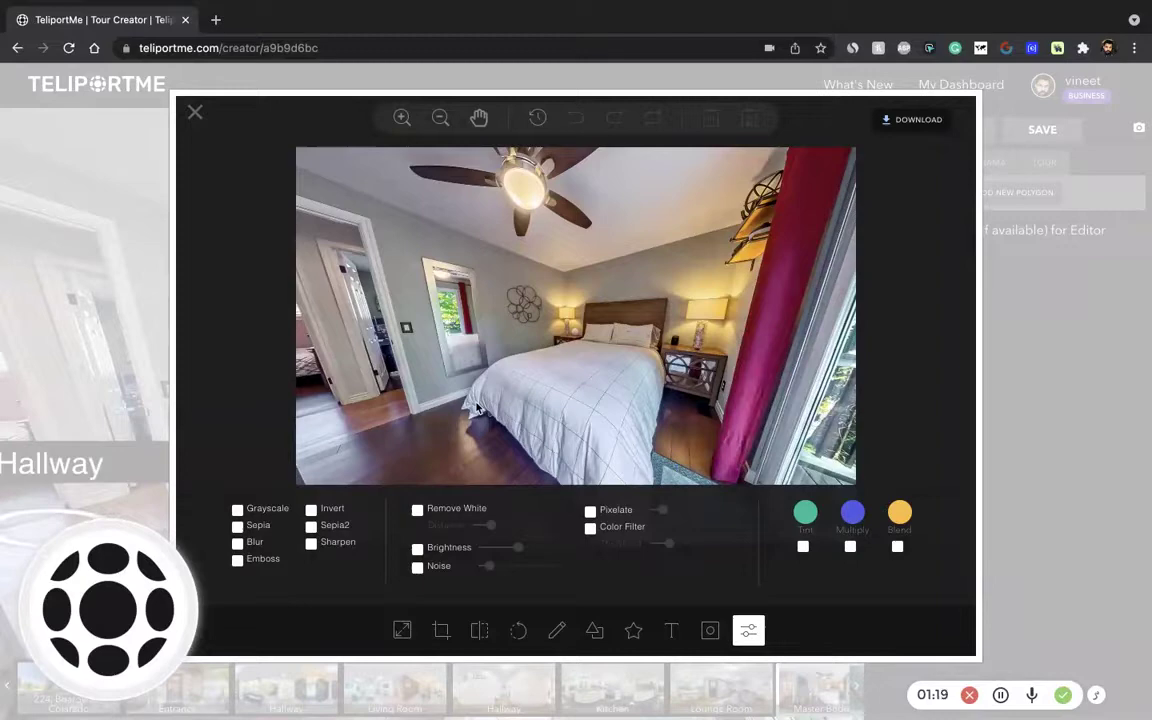
{"action": "left_click", "coordinate": [193, 110]}
Load the Living Room panorama, frame the sofa and fireplace, and snapshot that view into the editor
{"action": "left_click", "coordinate": [425, 697]}
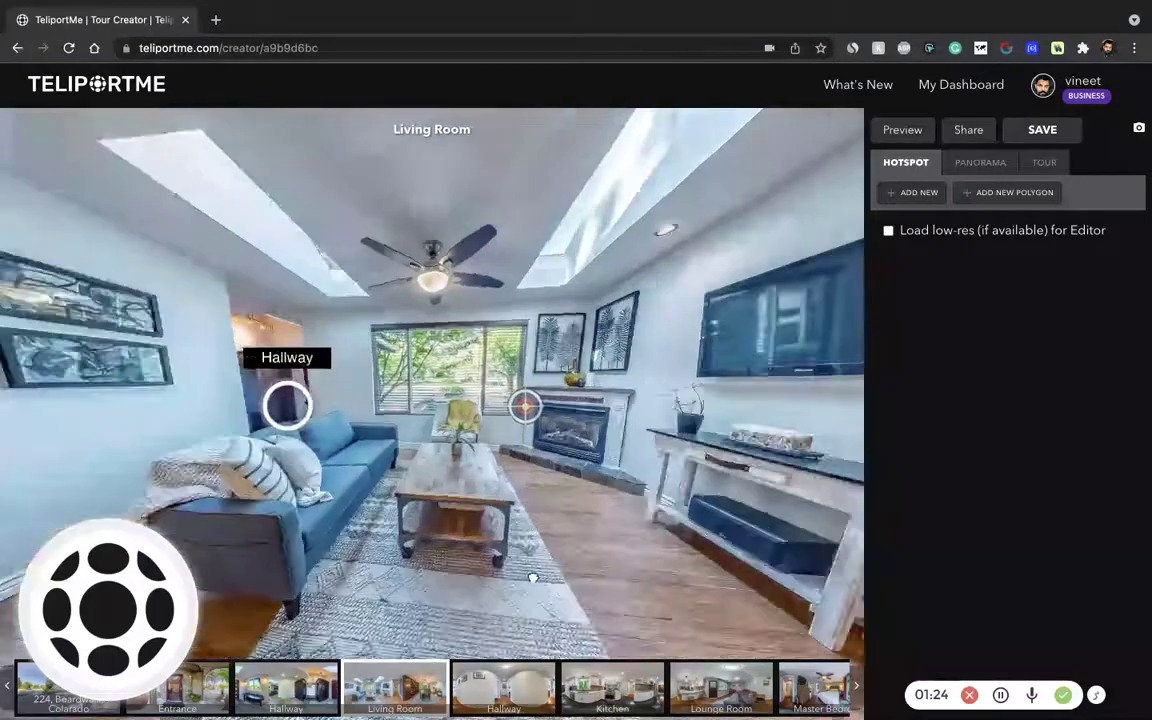
{"action": "left_click_drag", "start_coordinate": [533, 578], "coordinate": [540, 514]}
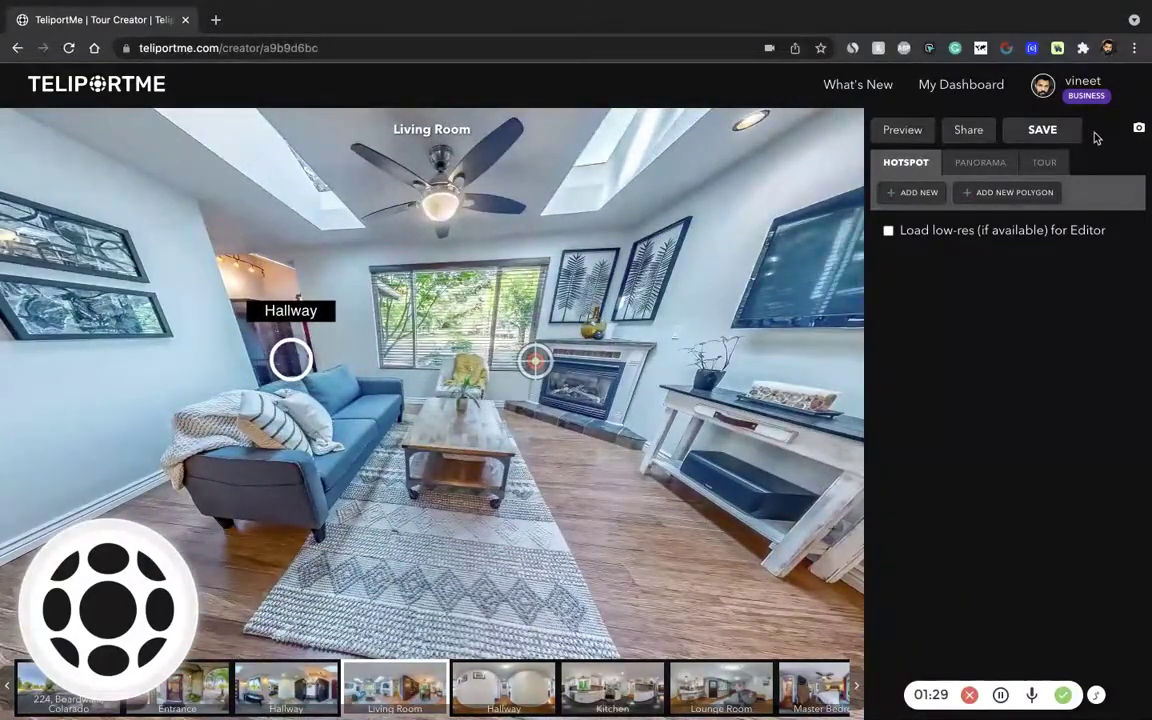
{"action": "left_click", "coordinate": [1139, 129]}
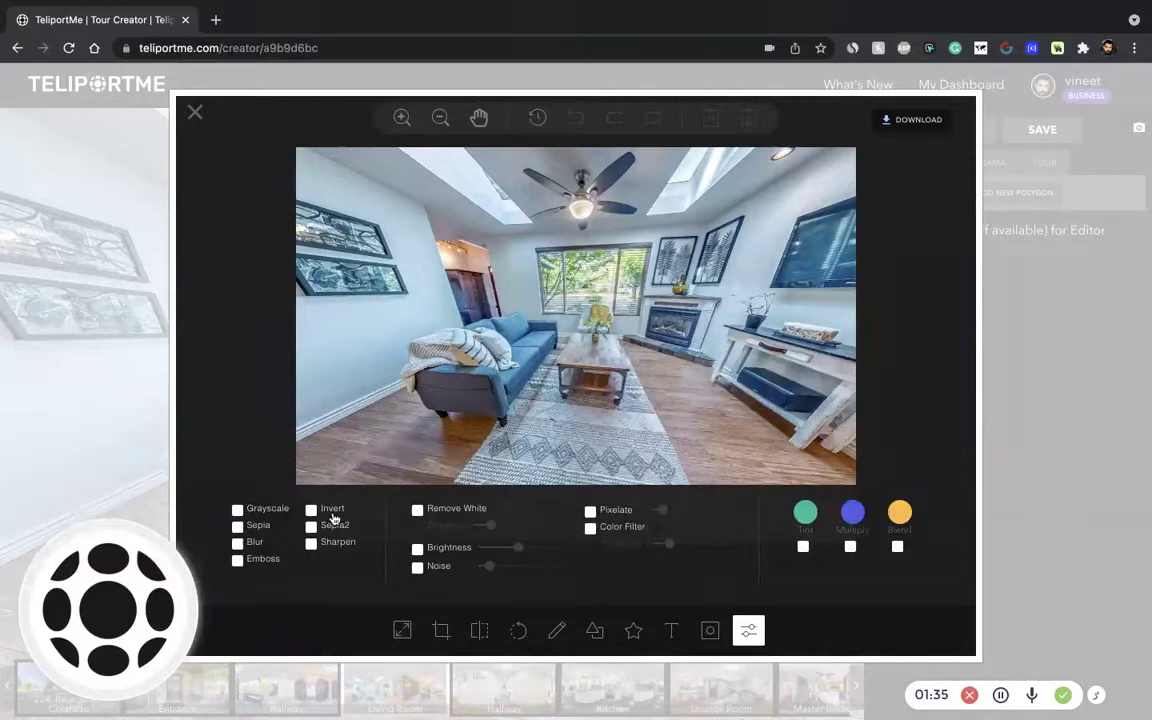
{"action": "left_click", "coordinate": [238, 510]}
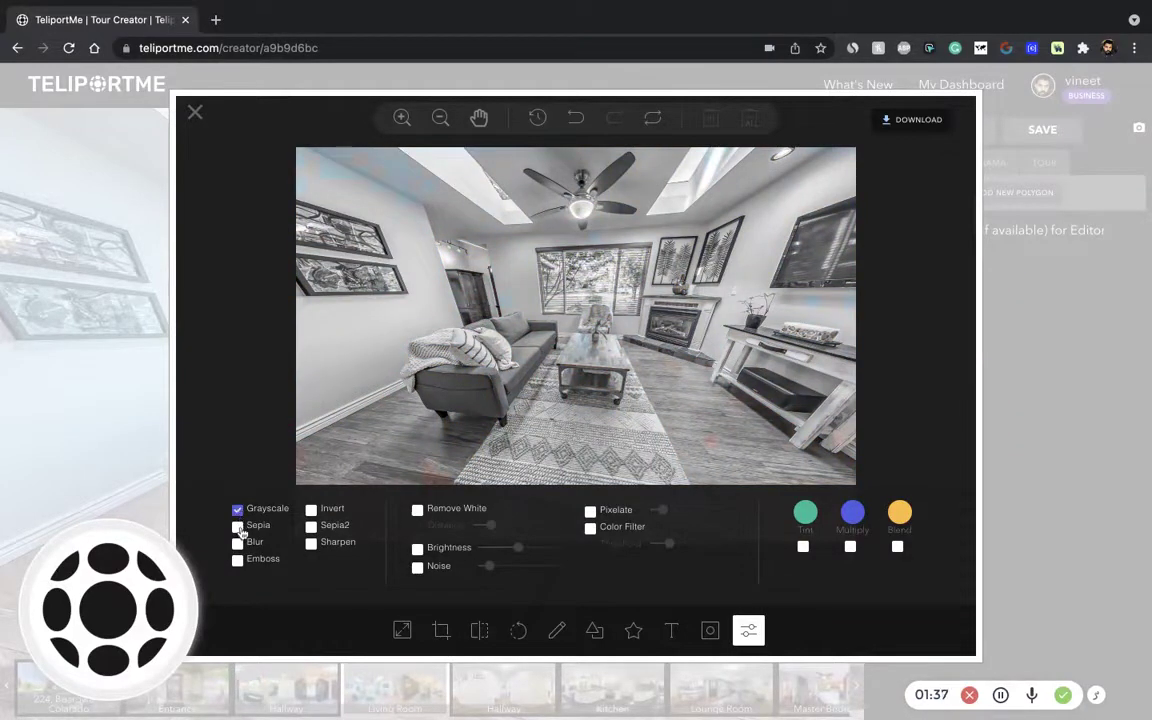
{"action": "left_click", "coordinate": [238, 543]}
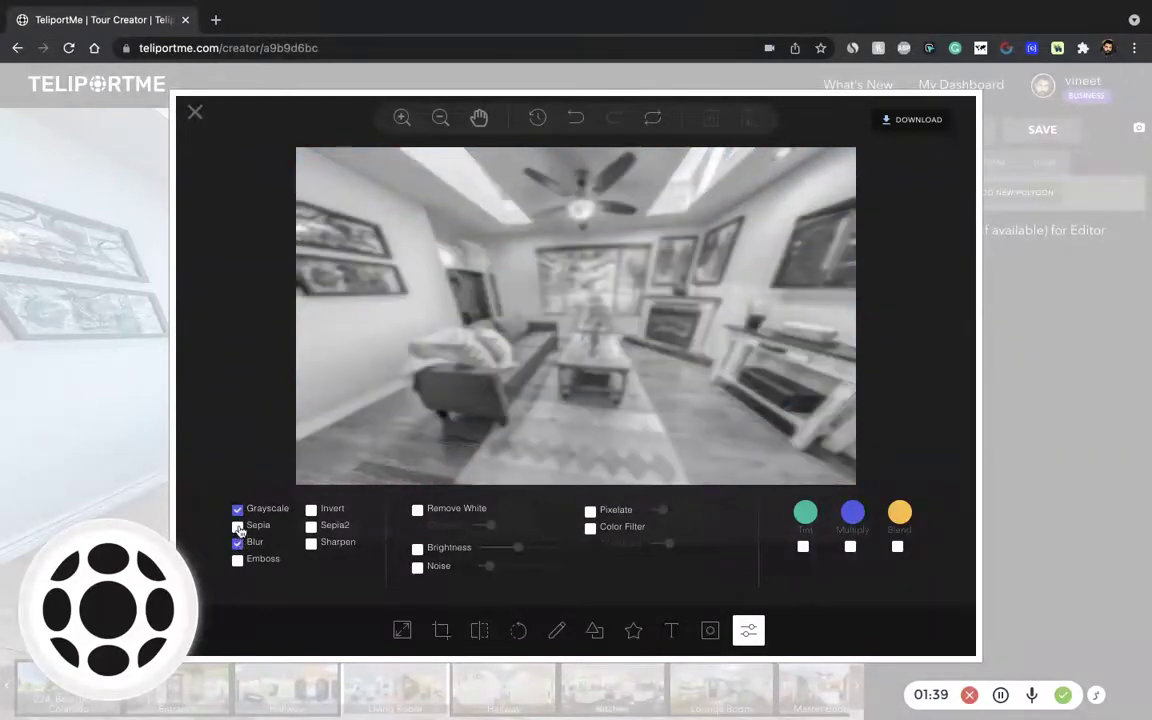
{"action": "left_click", "coordinate": [238, 526]}
{"action": "left_click", "coordinate": [237, 511]}
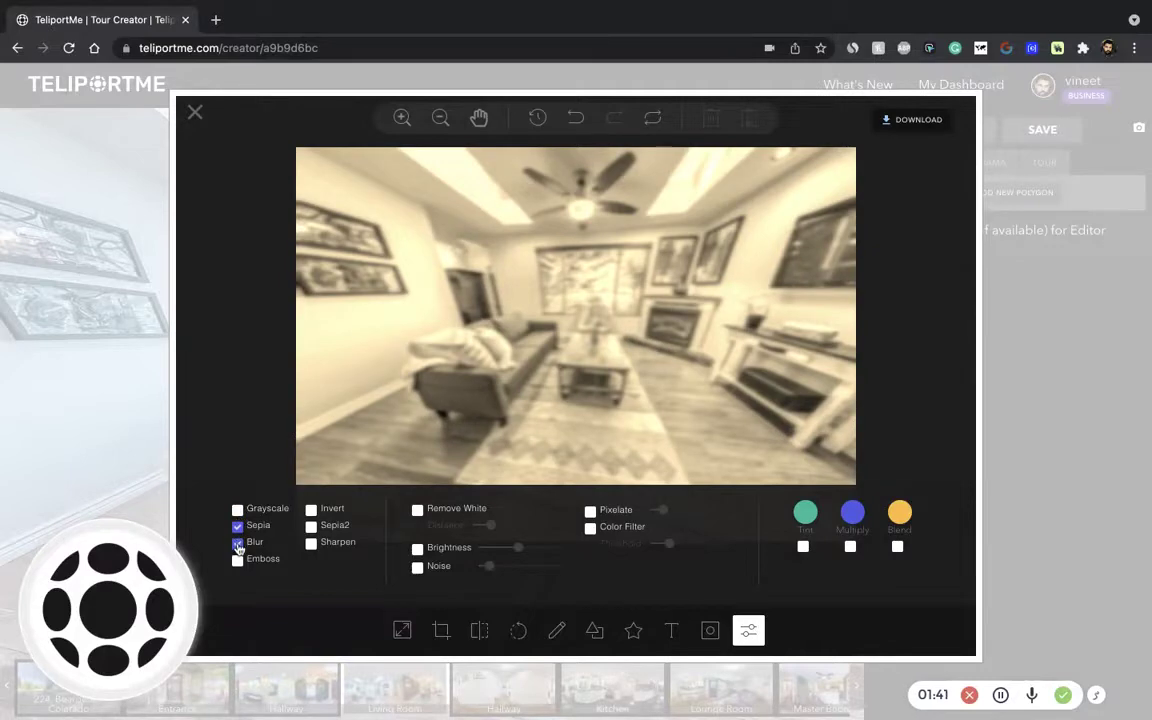
{"action": "left_click", "coordinate": [237, 543]}
{"action": "left_click", "coordinate": [238, 562]}
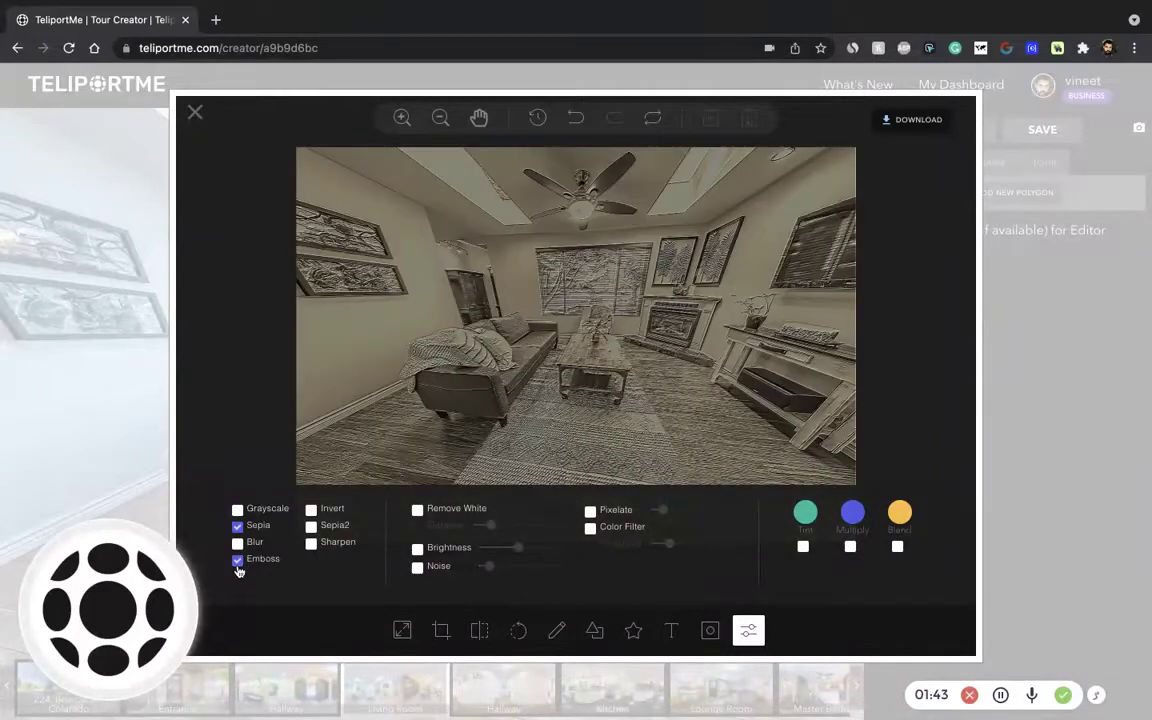
{"action": "left_click", "coordinate": [237, 527]}
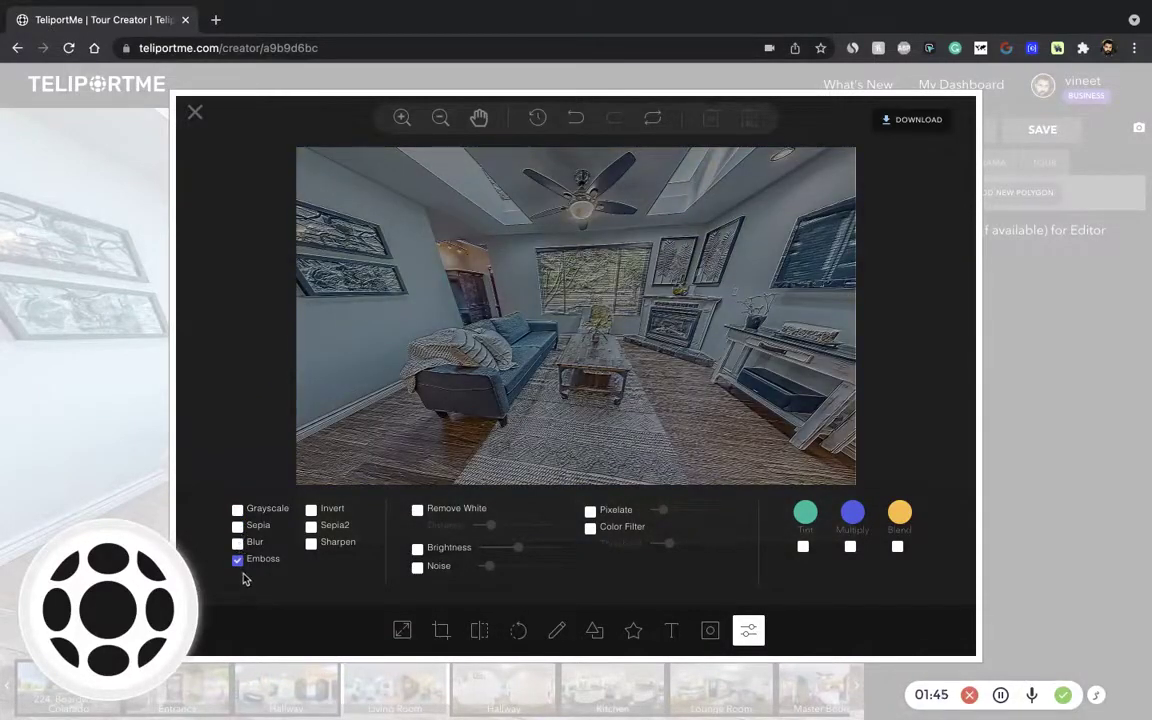
{"action": "left_click", "coordinate": [238, 561]}
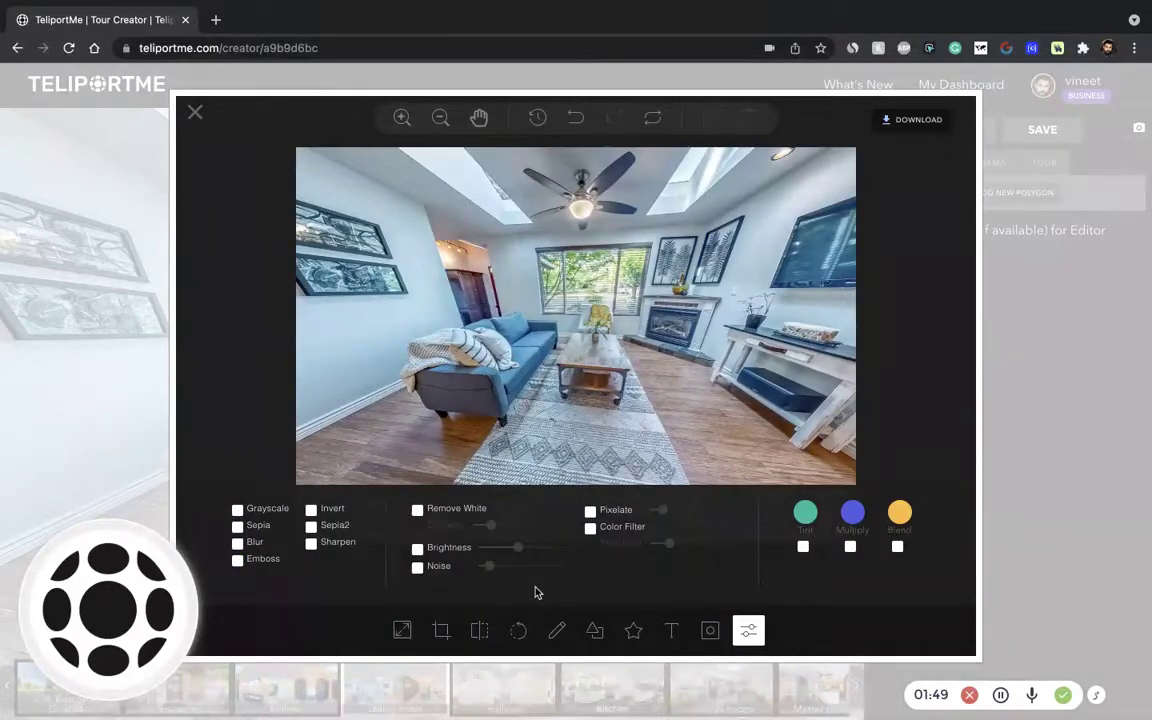
Draw a blue freehand curved arrow pointing at the wall right of the fireplace
{"action": "left_click", "coordinate": [557, 630]}
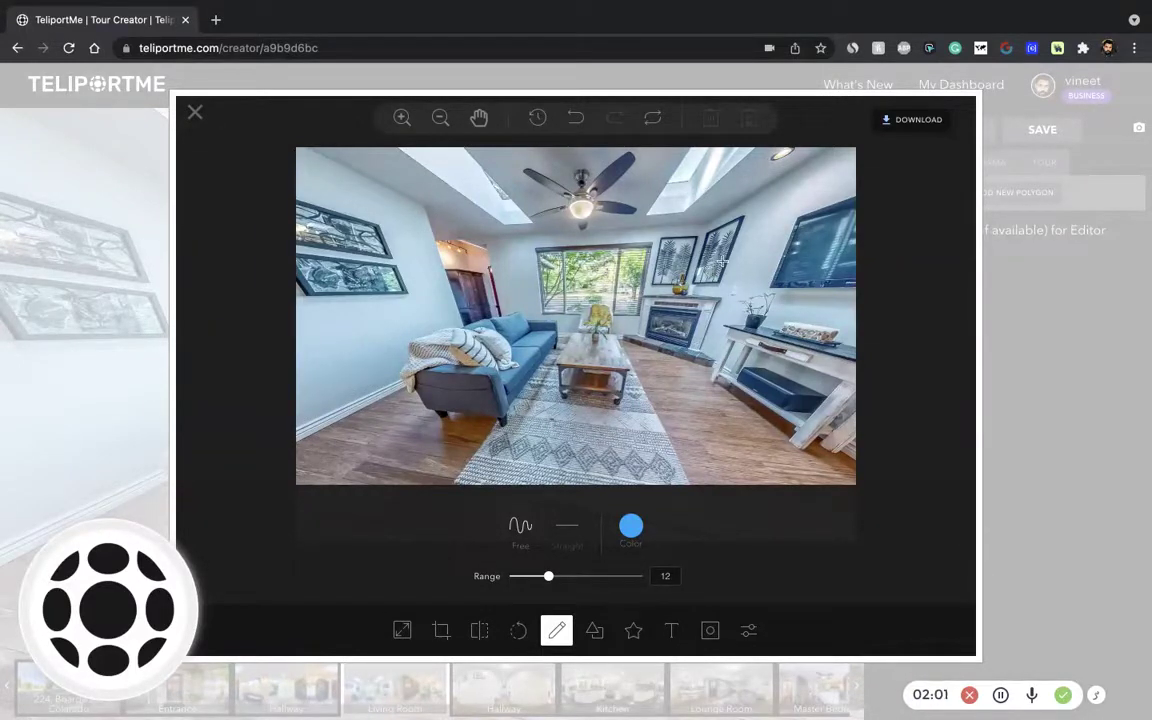
{"action": "left_click_drag", "start_coordinate": [785, 210], "coordinate": [722, 262]}
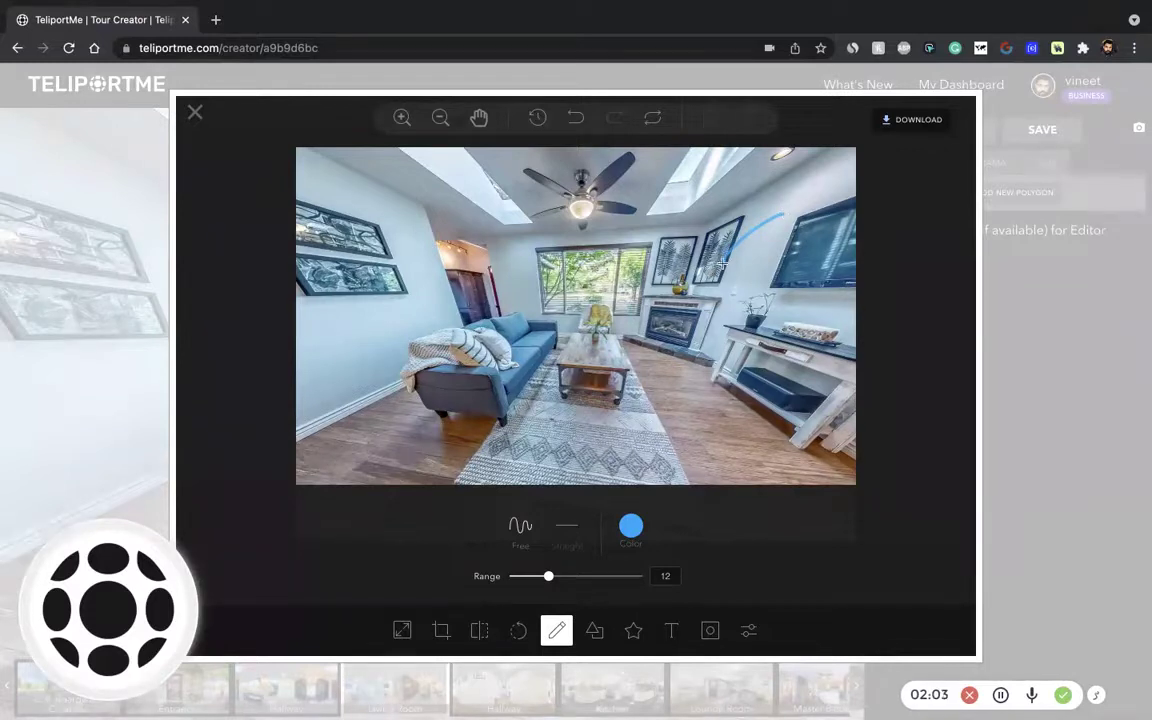
{"action": "left_click", "coordinate": [630, 527]}
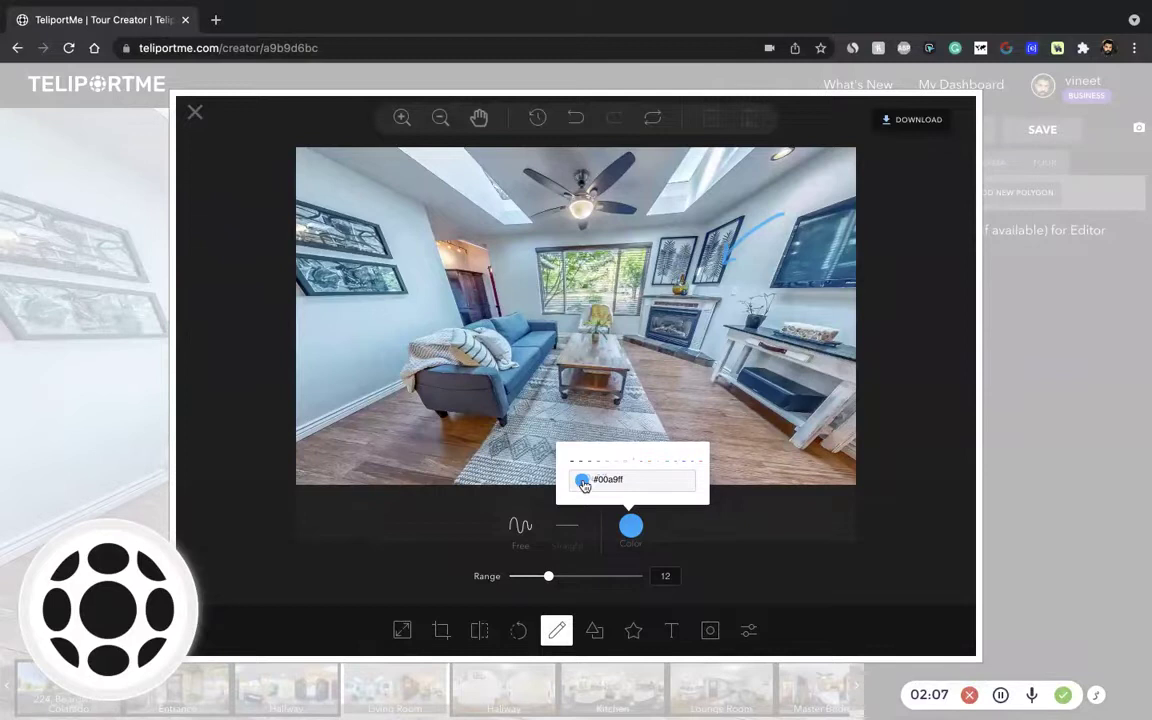
{"action": "left_click", "coordinate": [810, 527]}
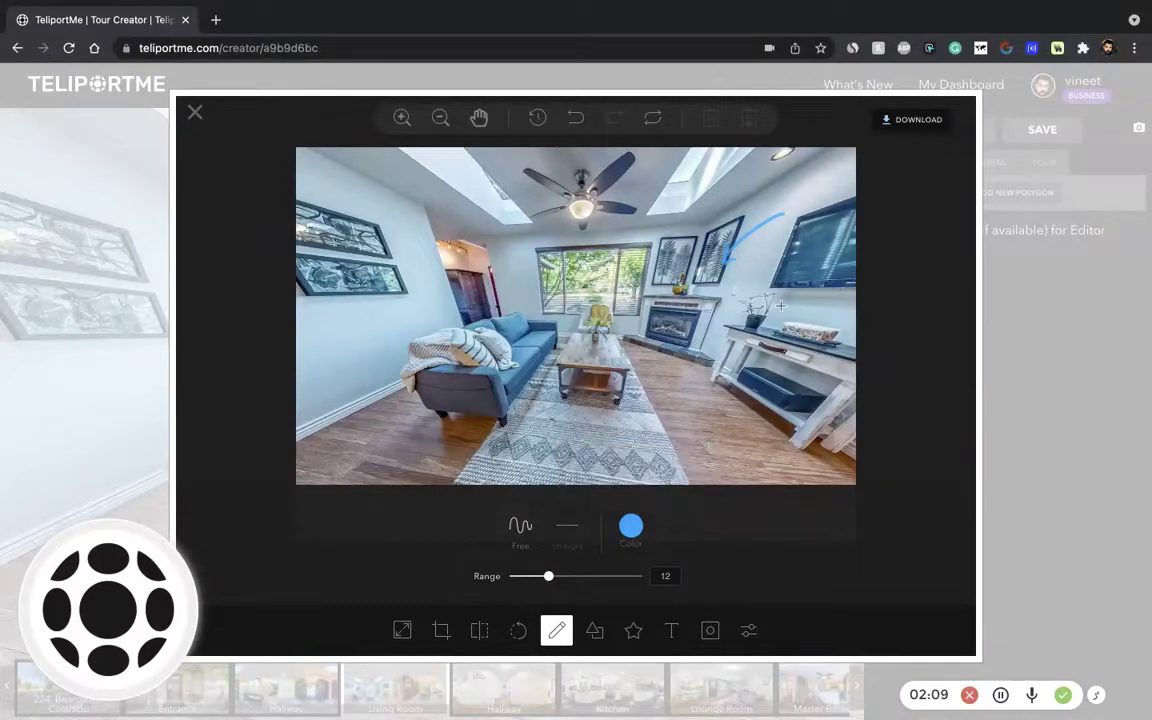
{"action": "left_click_drag", "start_coordinate": [710, 272], "coordinate": [722, 318]}
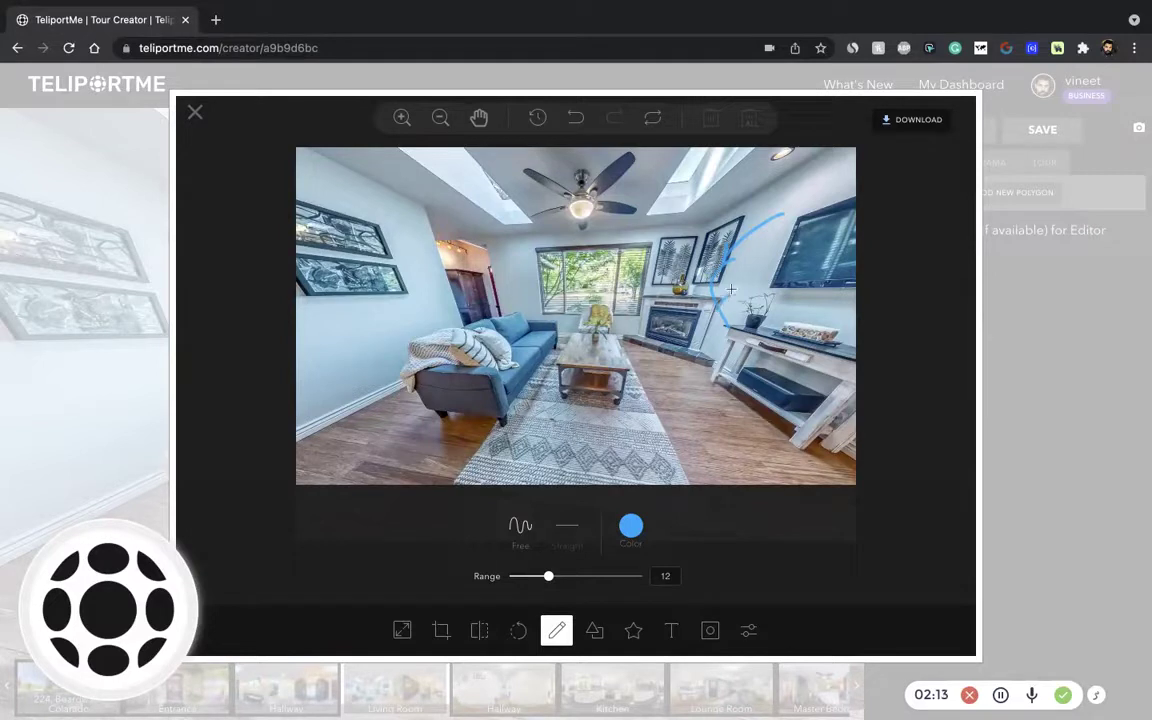
{"action": "mouse_move", "coordinate": [731, 290]}
{"action": "left_mouse_down"}
{"action": "mouse_move", "coordinate": [722, 305]}
{"action": "mouse_move", "coordinate": [740, 292]}
{"action": "mouse_move", "coordinate": [778, 296]}
{"action": "left_mouse_up"}
Add a text annotation and set its colour to white via the hex value
{"action": "left_click", "coordinate": [673, 632]}
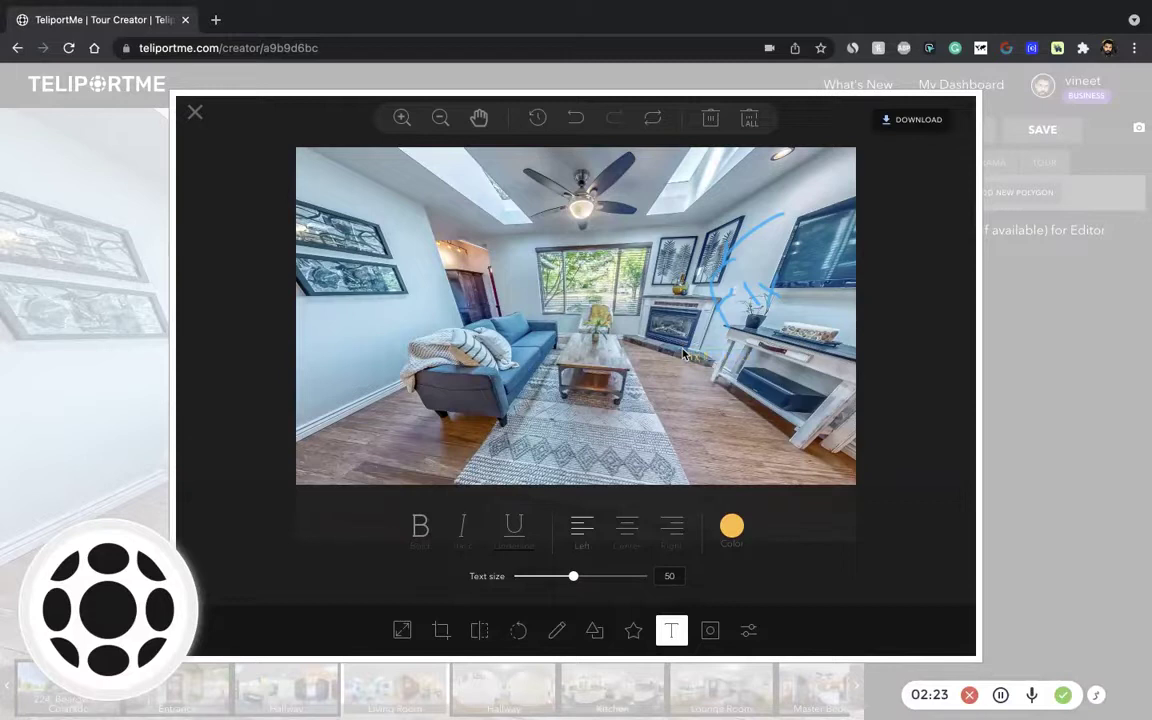
{"action": "type", "text": "Dining Room"}
{"action": "type", "text": "picture as soon as possible"}
{"action": "left_click", "coordinate": [733, 529]}
{"action": "left_click", "coordinate": [733, 481]}
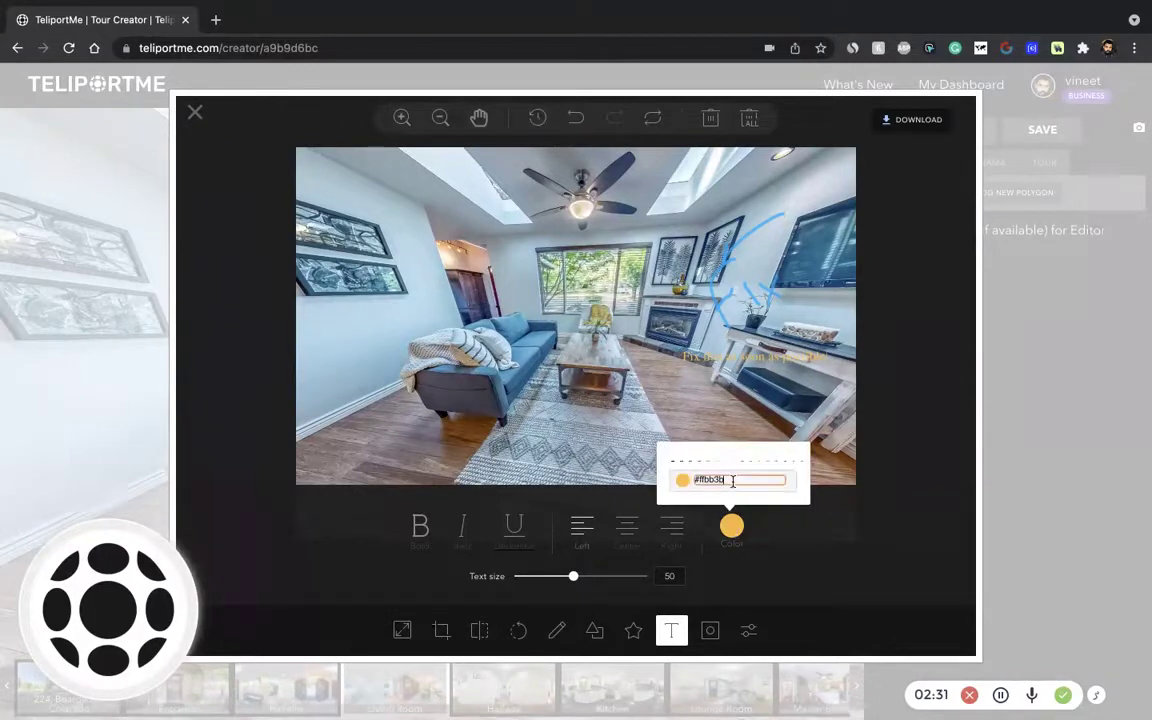
{"action": "key", "text": "BackSpace"}
{"action": "key", "text": "BackSpace"}
{"action": "type", "text": "00000"}
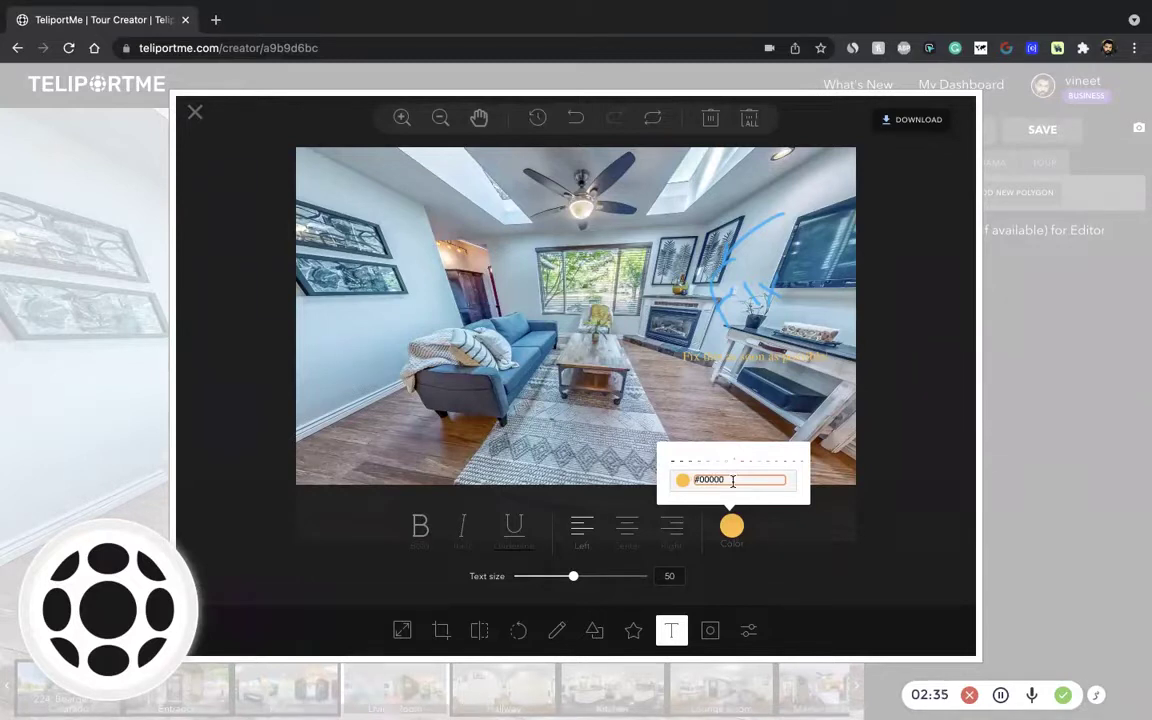
{"action": "key", "text": "Return"}
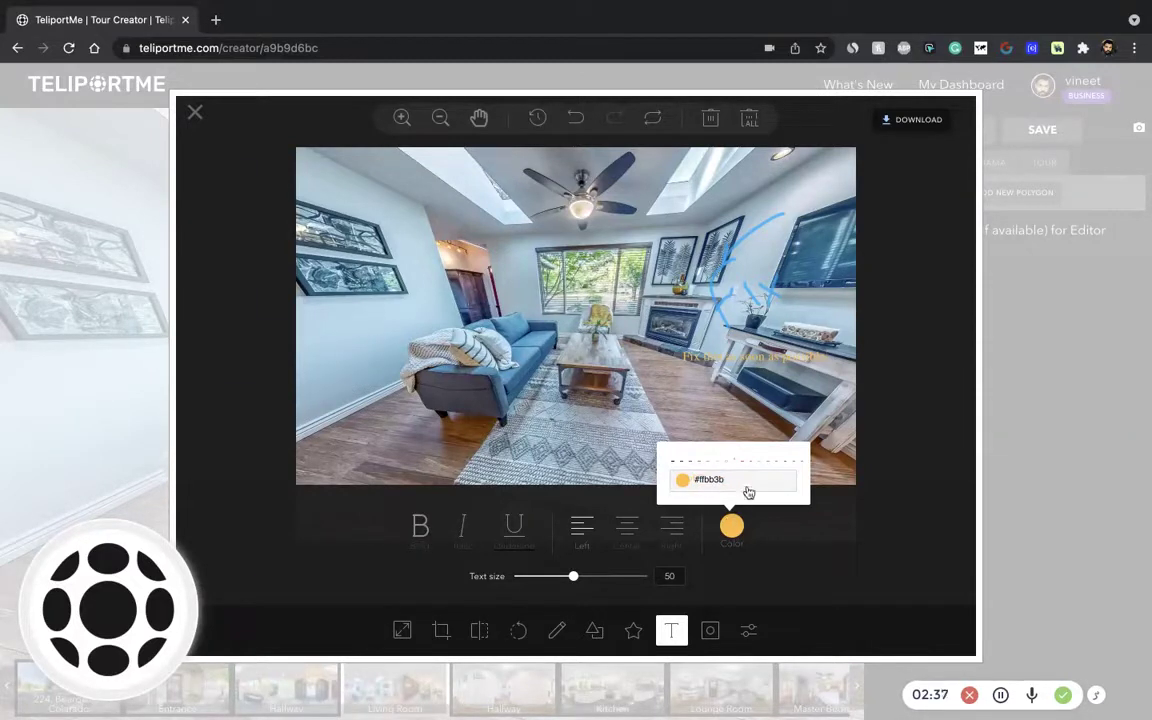
{"action": "left_click", "coordinate": [748, 480]}
{"action": "key", "text": "BackSpace"}
{"action": "key", "text": "BackSpace"}
{"action": "key", "text": "BackSpace"}
{"action": "key", "text": "BackSpace"}
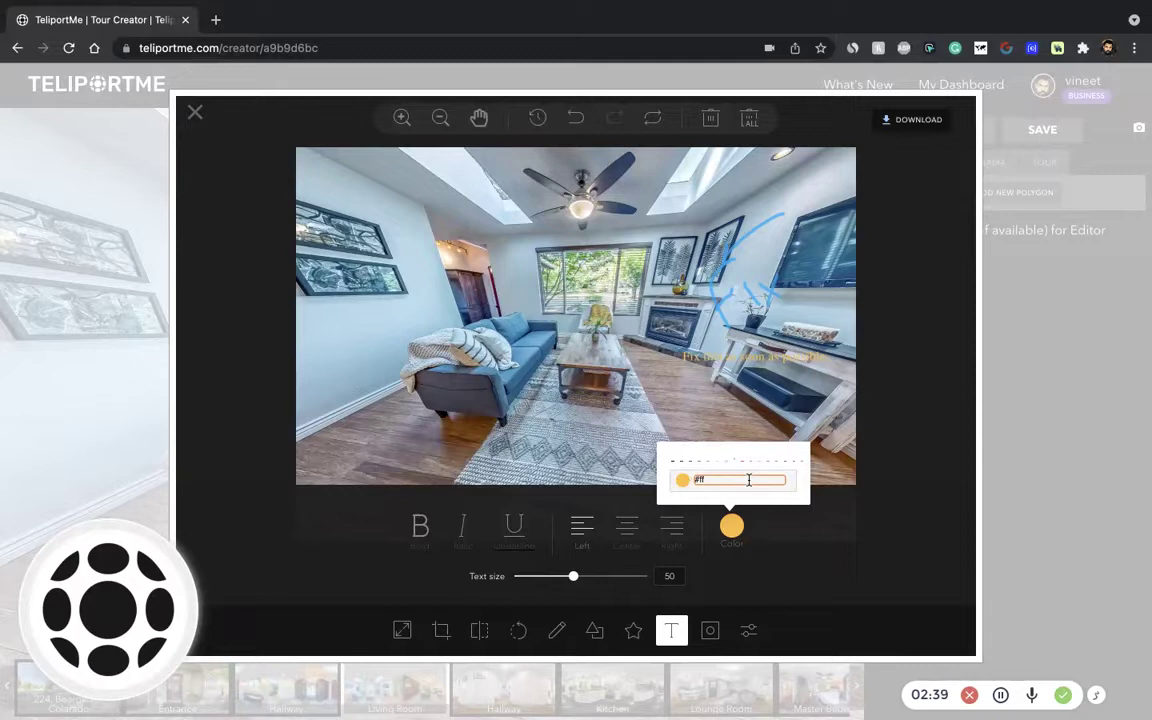
{"action": "key", "text": "BackSpace"}
{"action": "type", "text": "fffff"}
{"action": "left_click", "coordinate": [813, 550]}
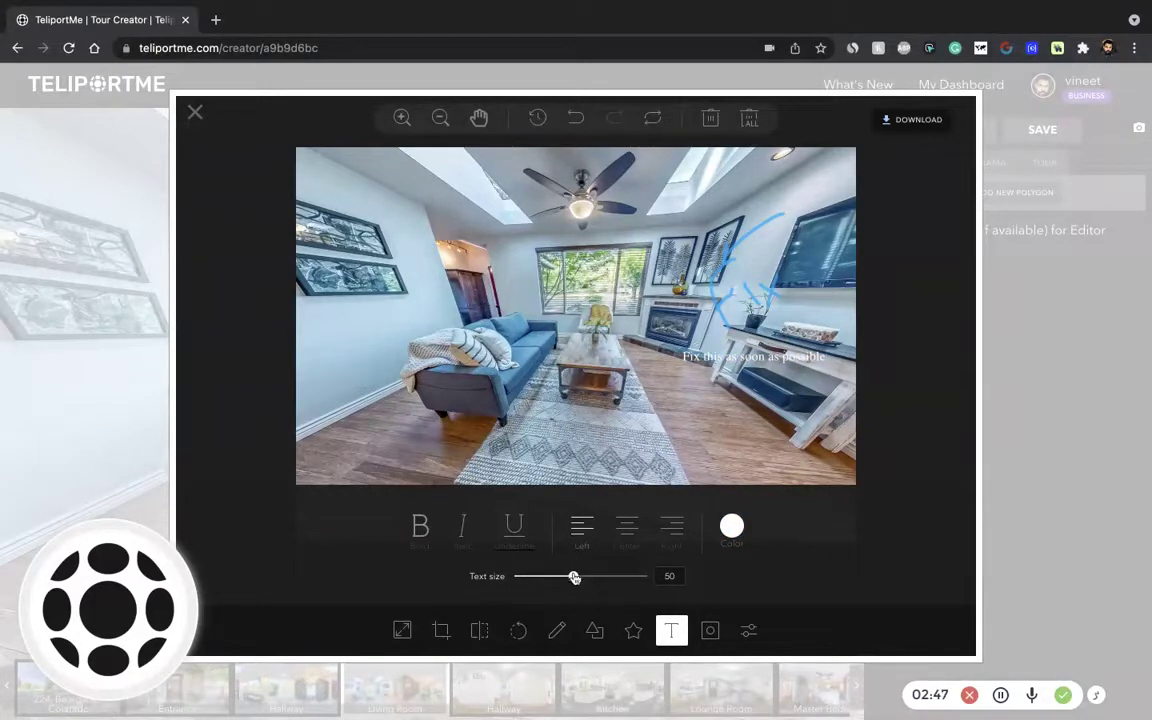
Enlarge the 'Fix this as soon as possible' note to size 80 and move it to top centre
{"action": "left_click_drag", "start_coordinate": [573, 576], "coordinate": [612, 576]}
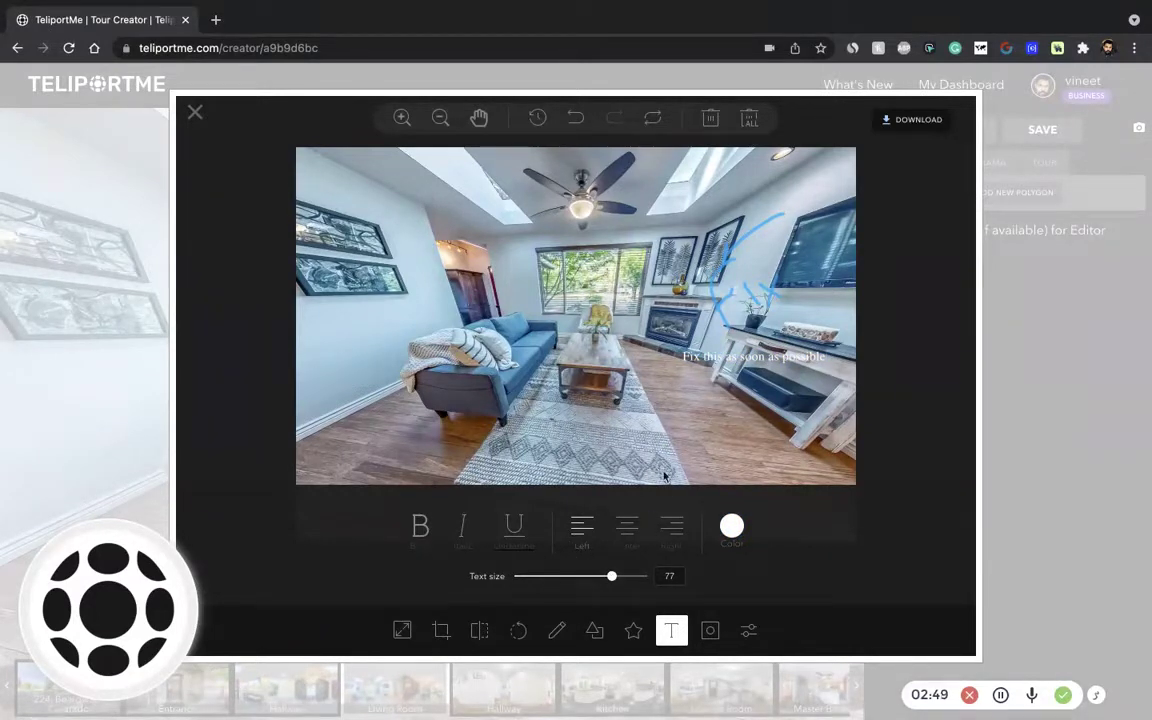
{"action": "left_click", "coordinate": [700, 356]}
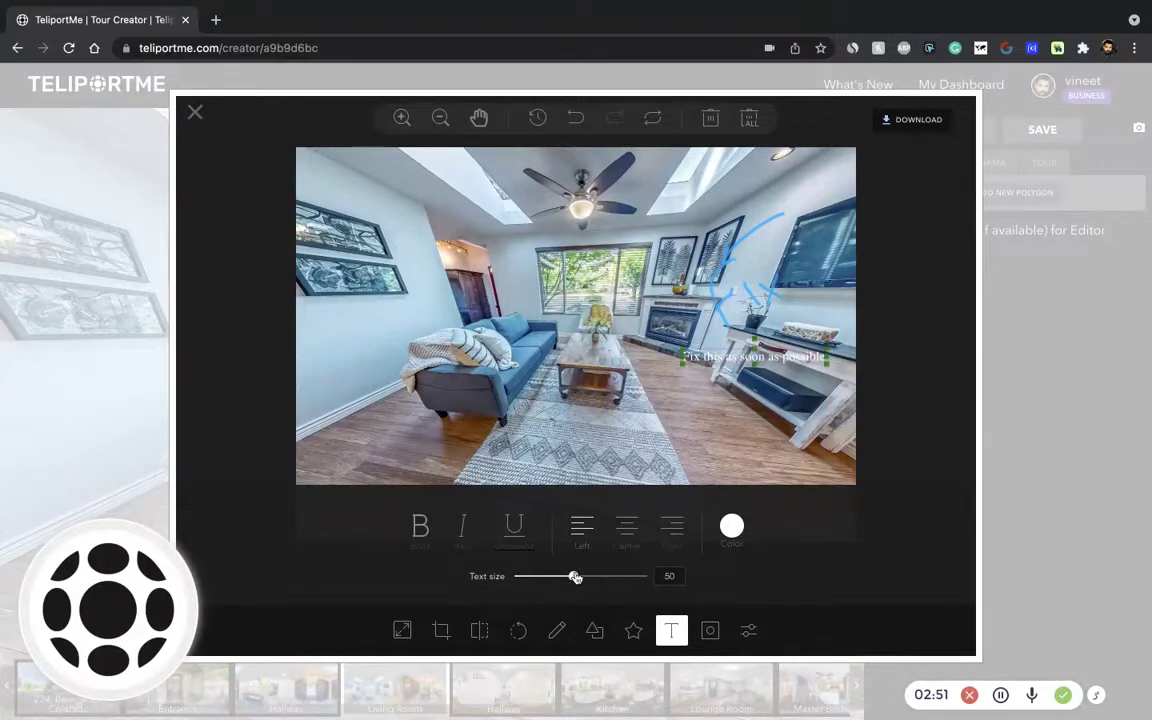
{"action": "left_click_drag", "start_coordinate": [573, 576], "coordinate": [616, 577]}
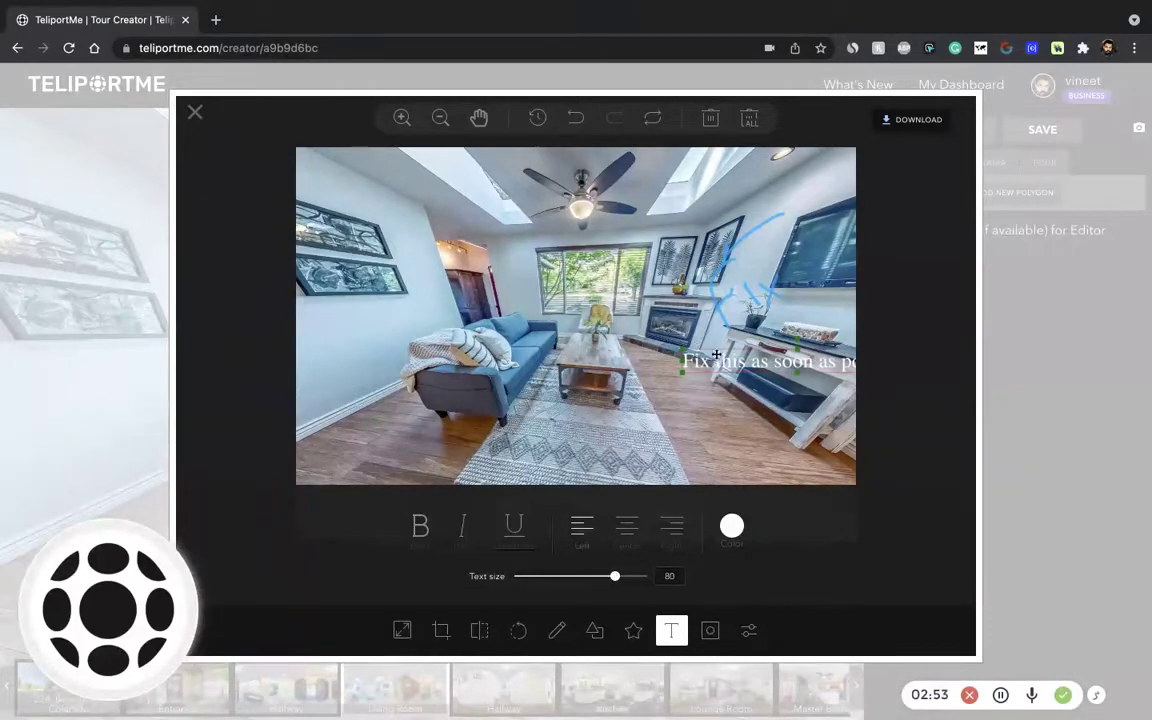
{"action": "left_click_drag", "start_coordinate": [646, 326], "coordinate": [524, 231]}
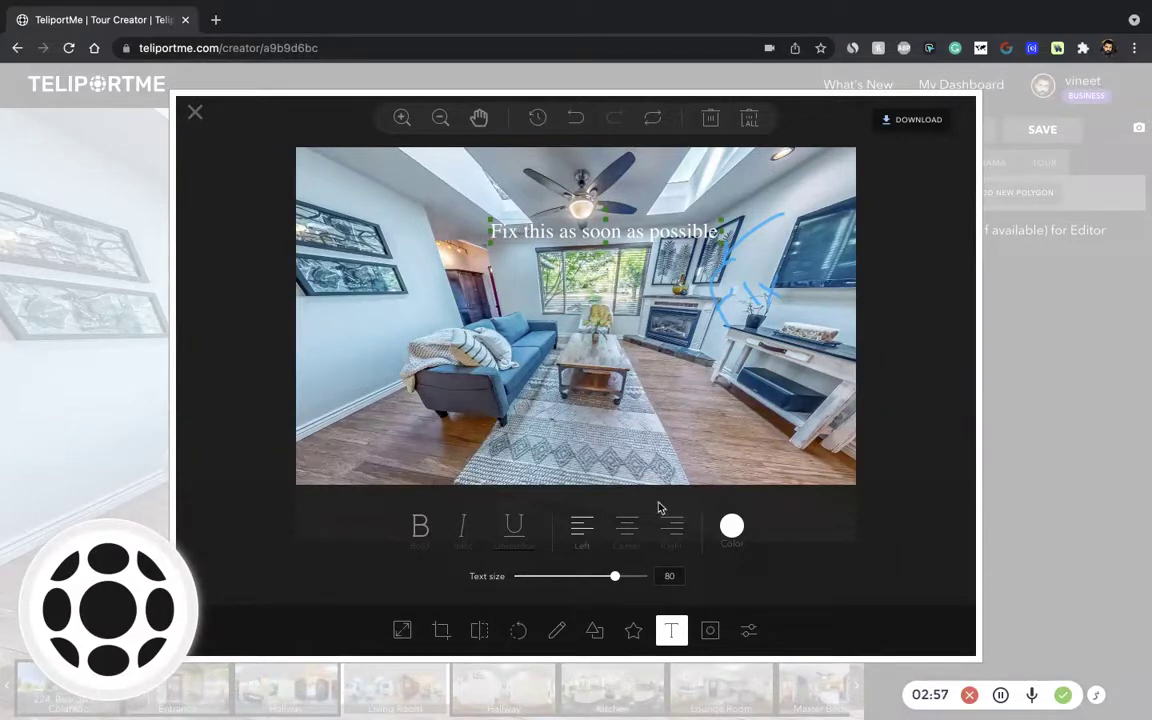
Download the annotated image to the Desktop and open the JPEG
{"action": "left_click", "coordinate": [932, 119]}
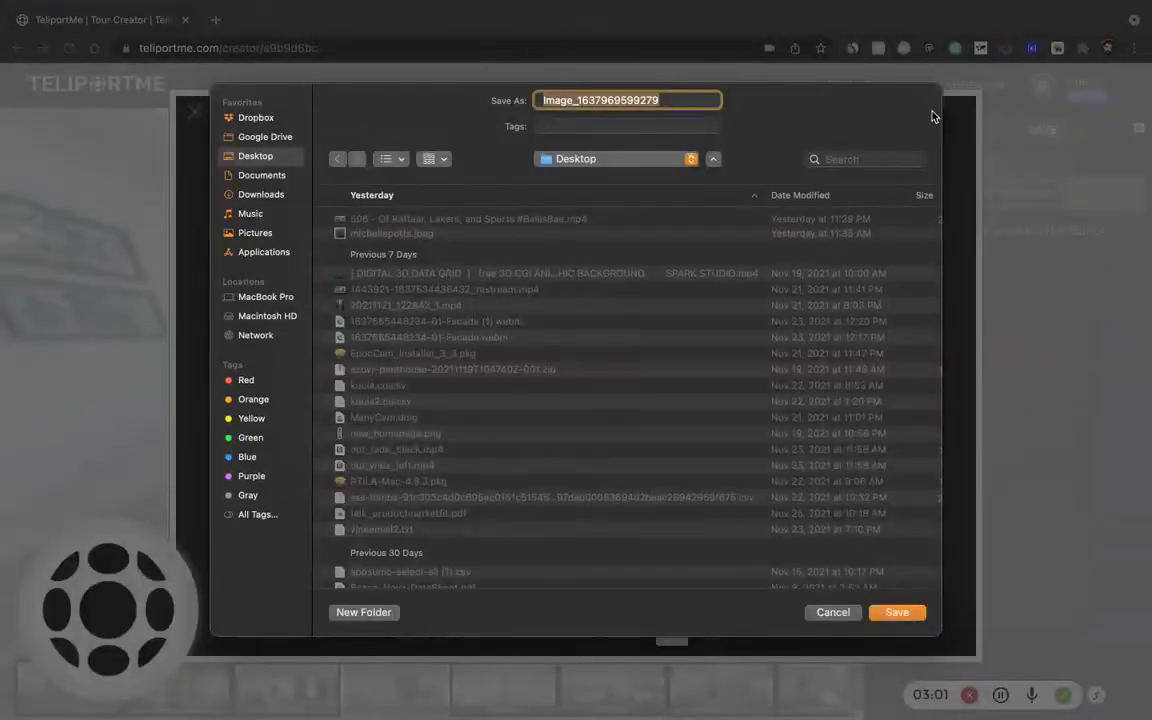
{"action": "left_click", "coordinate": [895, 613]}
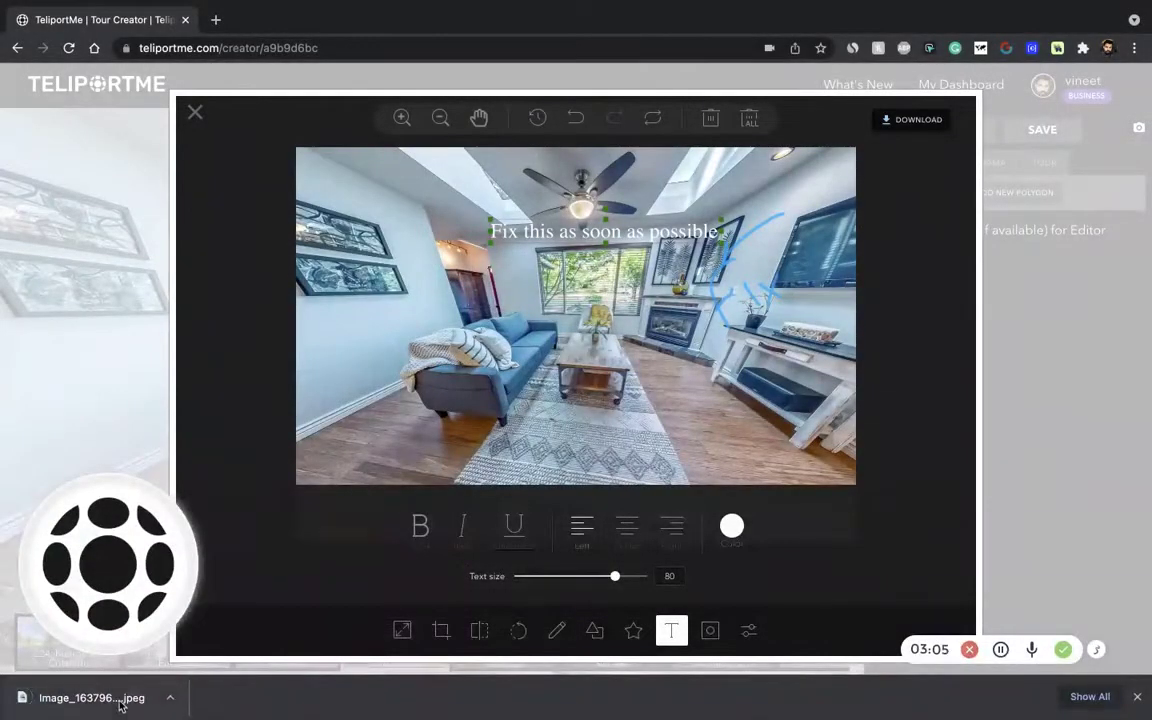
{"action": "left_click", "coordinate": [105, 698]}
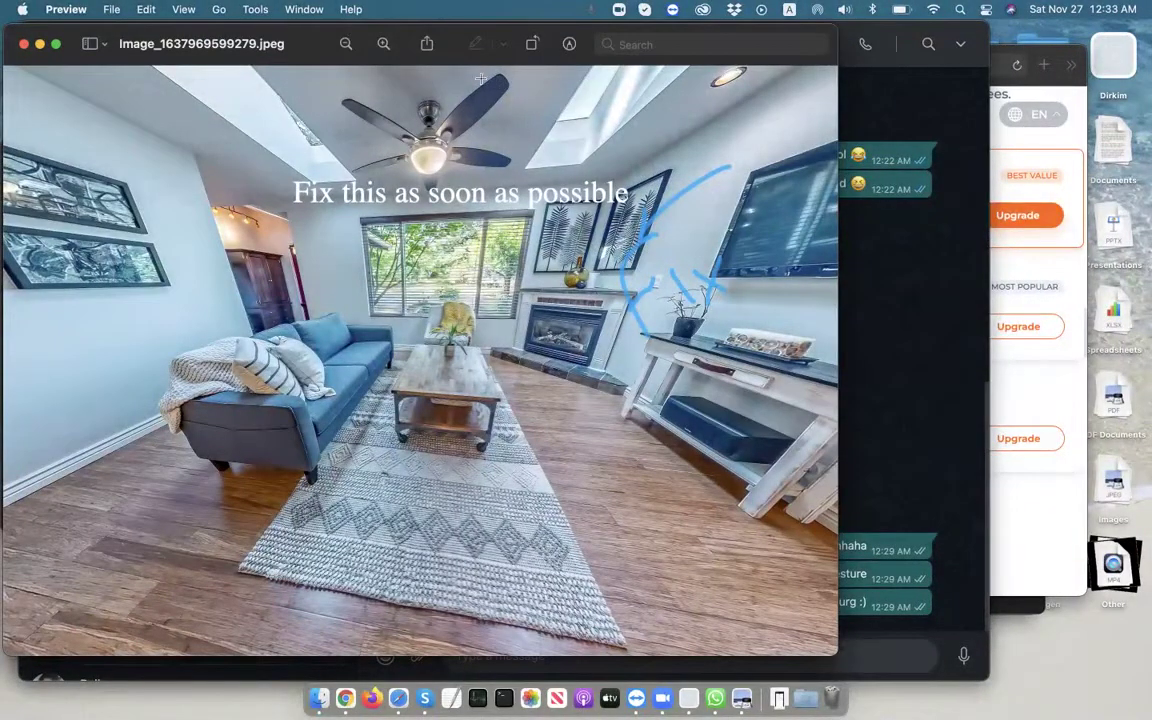
Nudge the Preview window into place, then switch back to the TeleportMe space via Mission Control
{"action": "left_click_drag", "start_coordinate": [437, 53], "coordinate": [464, 50]}
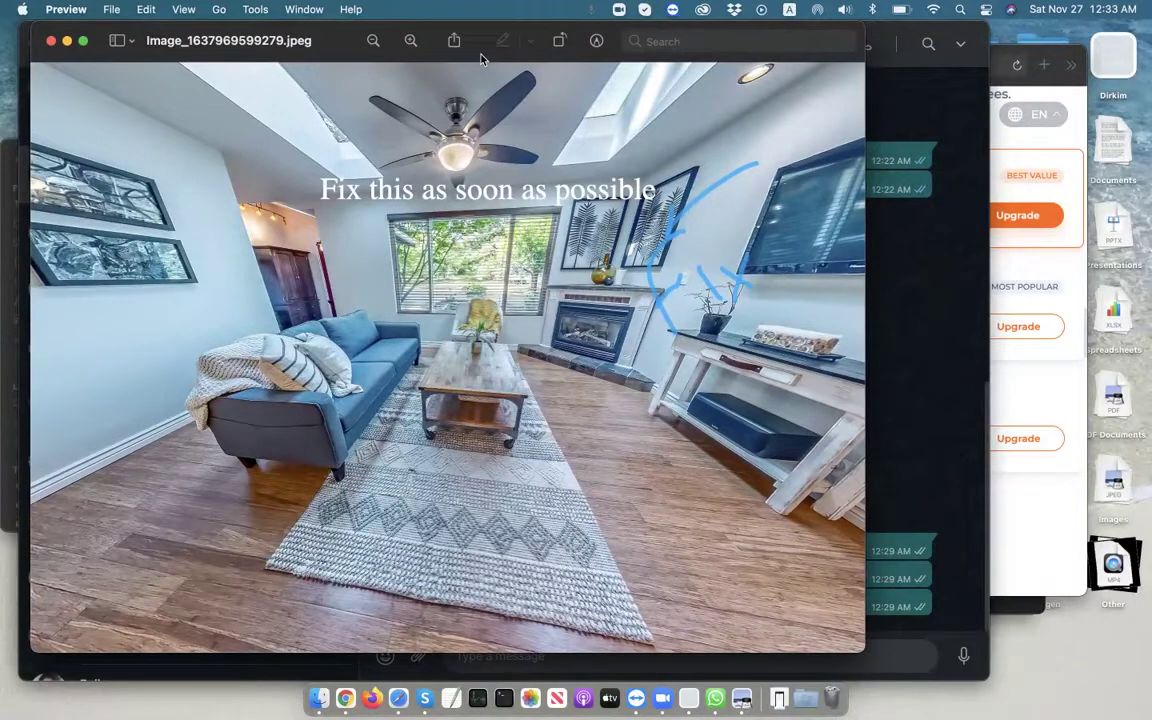
{"action": "key", "text": "ctrl+Up"}
{"action": "left_click", "coordinate": [490, 68]}
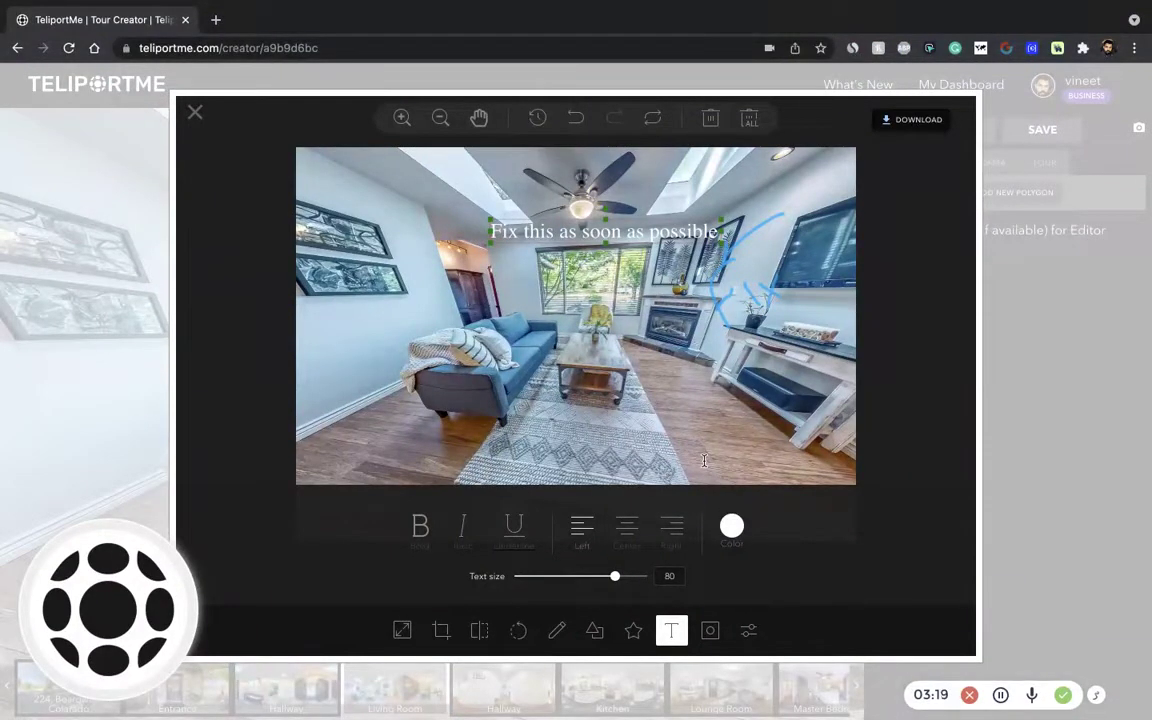
Close the snapshot editor and rotate the Living Room panorama toward the dining table and Kitchen hotspot
{"action": "left_click", "coordinate": [196, 113]}
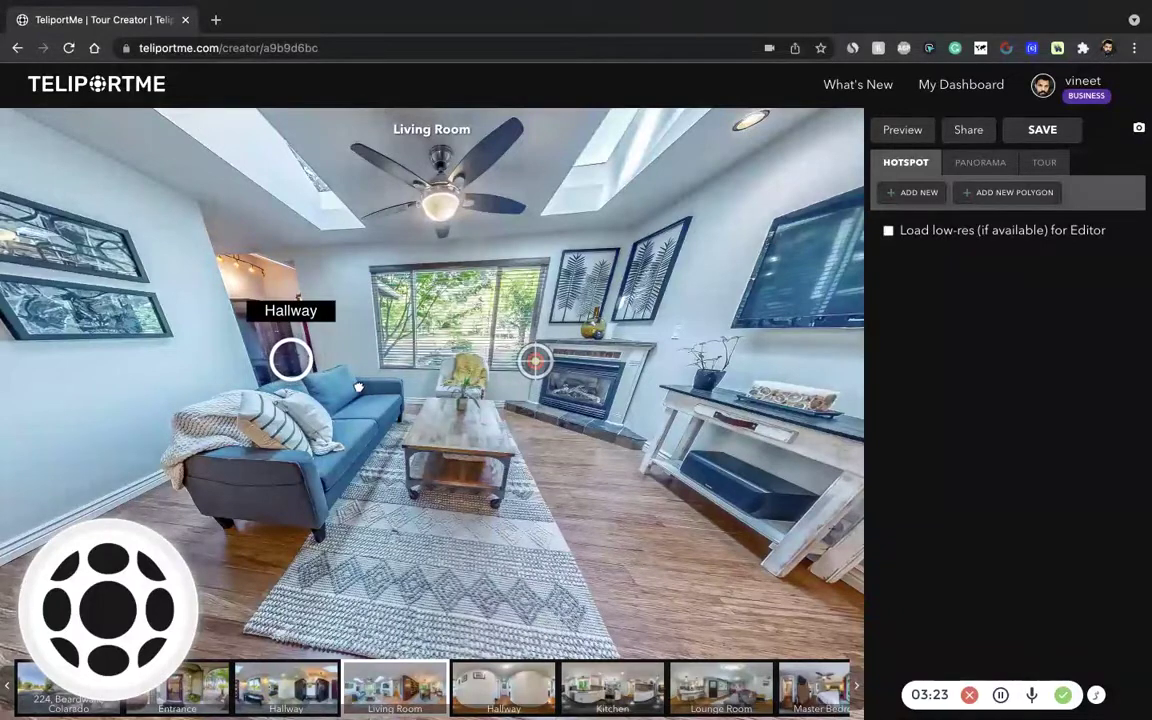
{"action": "left_click_drag", "start_coordinate": [358, 387], "coordinate": [412, 382]}
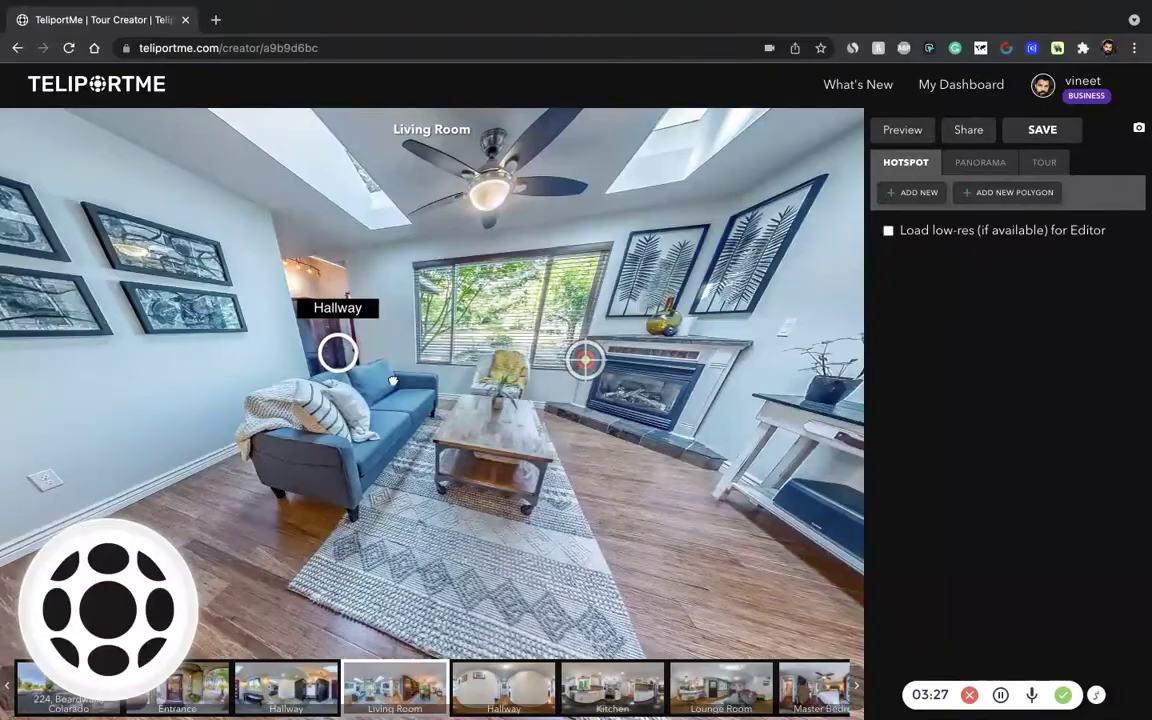
{"action": "left_click_drag", "start_coordinate": [412, 382], "coordinate": [218, 352]}
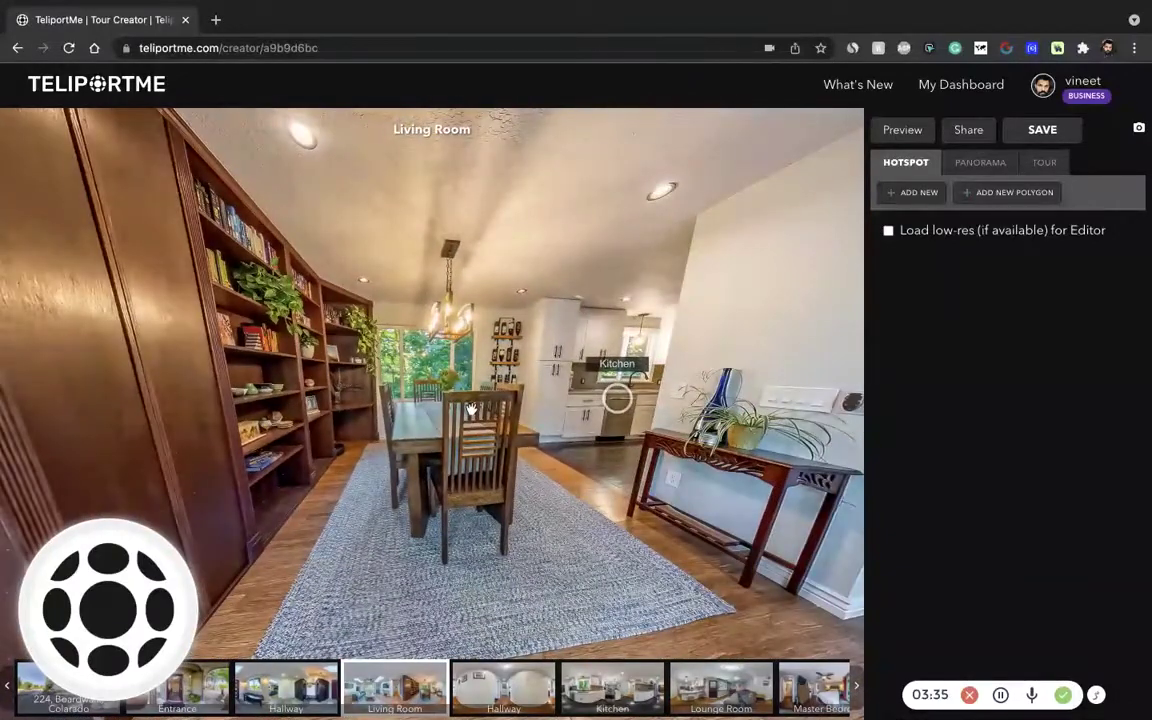
{"action": "scroll", "coordinate": [471, 410], "scroll_direction": "up", "scroll_amount": 5}
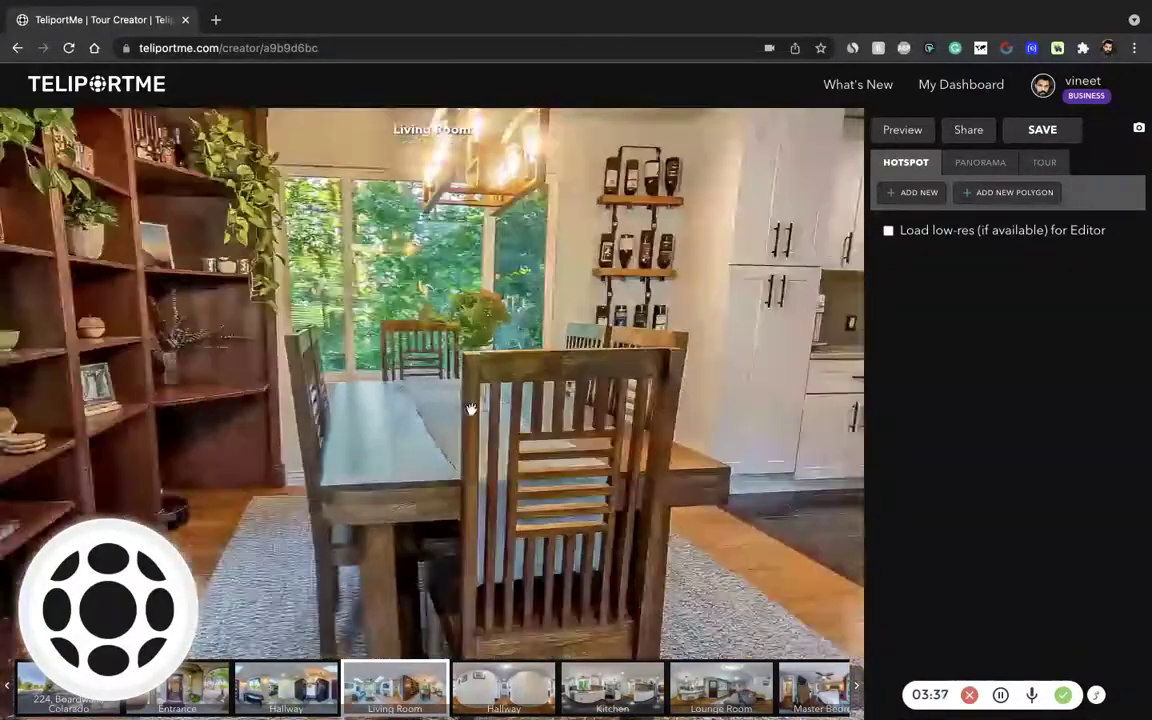
{"action": "scroll", "coordinate": [471, 410], "scroll_direction": "down", "scroll_amount": 5}
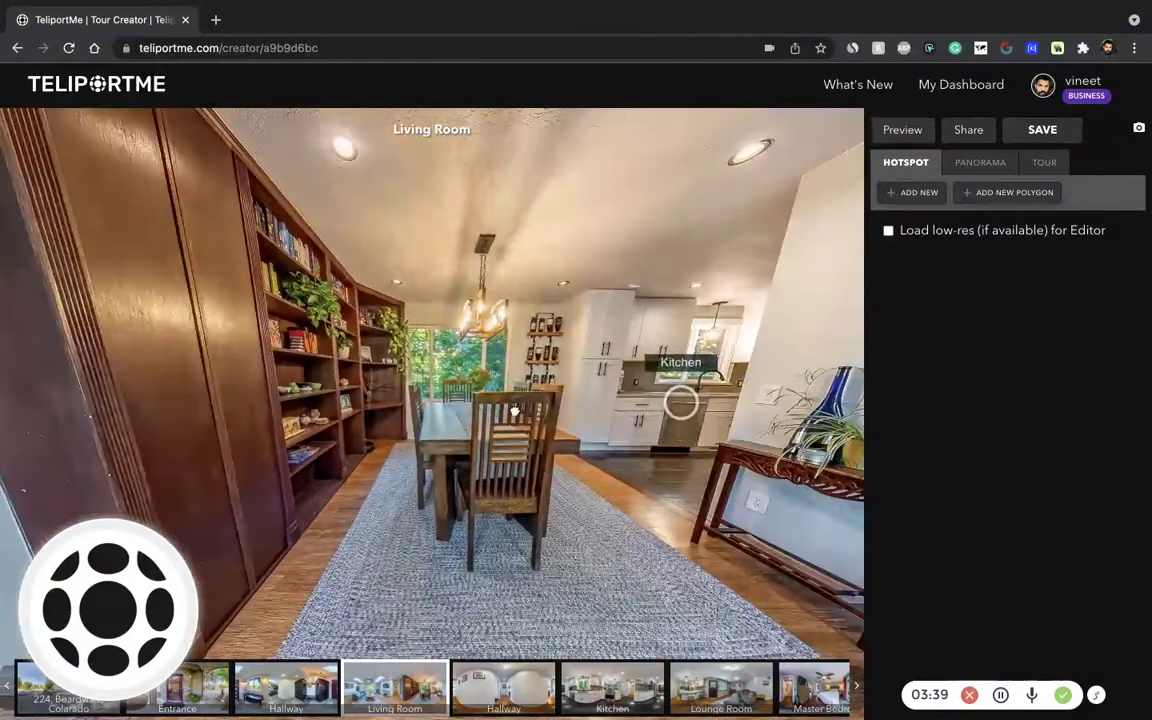
{"action": "left_click_drag", "start_coordinate": [514, 410], "coordinate": [514, 397]}
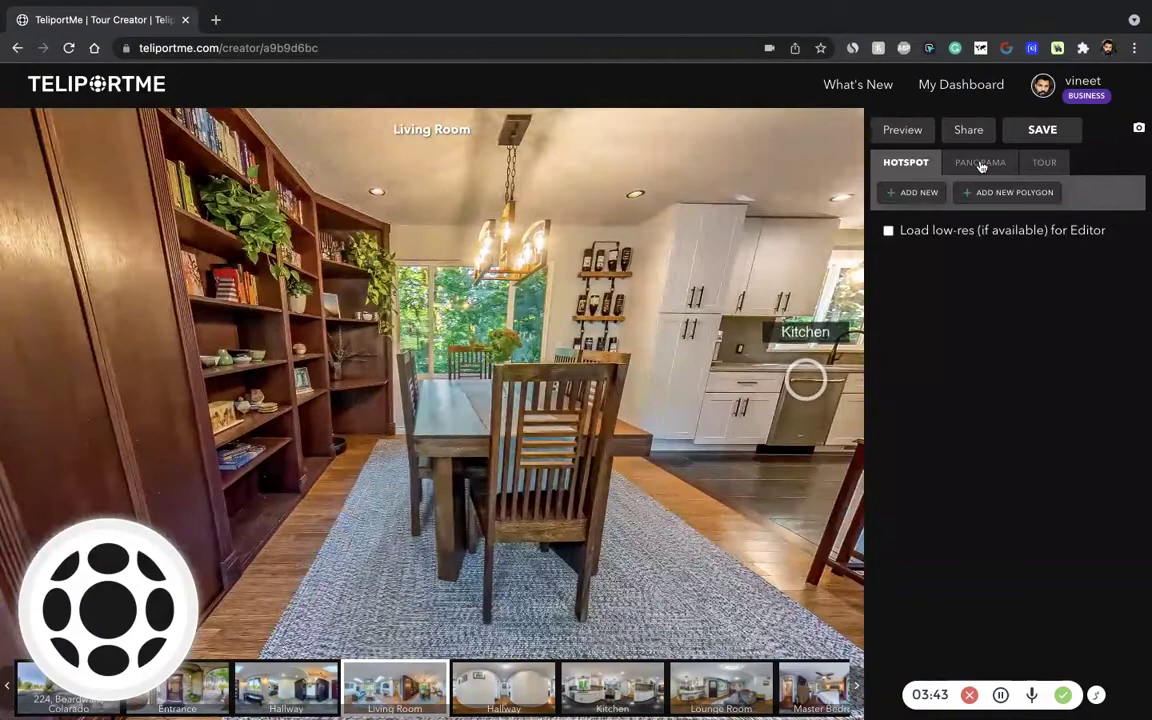
Open the Living Room panorama settings and adjust the zoom slider from 56, ending at 72
{"action": "left_click", "coordinate": [980, 163]}
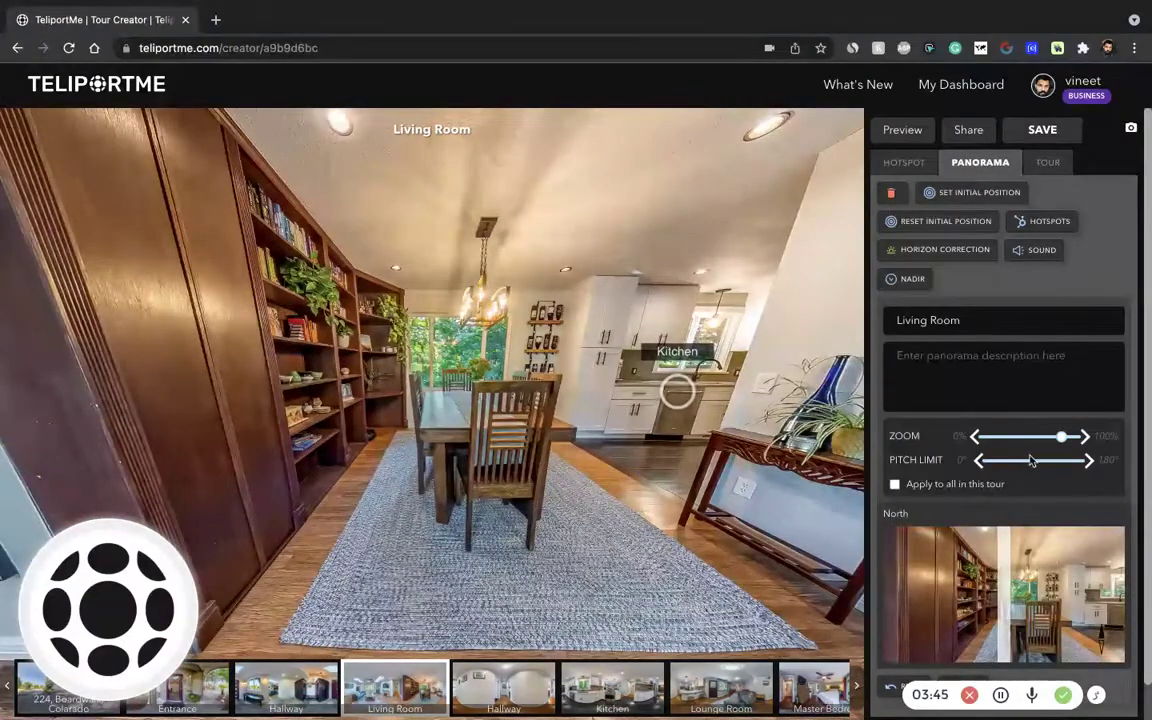
{"action": "mouse_move", "coordinate": [1062, 437]}
{"action": "left_click_drag", "start_coordinate": [1062, 437], "coordinate": [1038, 447]}
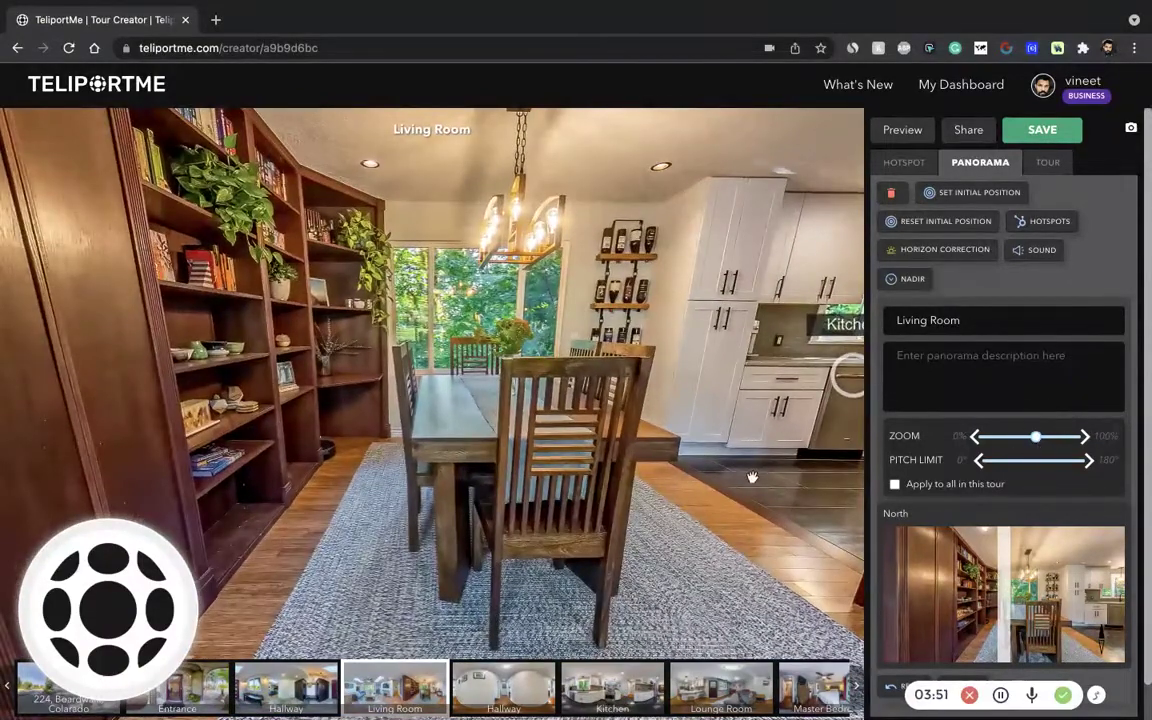
{"action": "left_click_drag", "start_coordinate": [749, 482], "coordinate": [740, 540]}
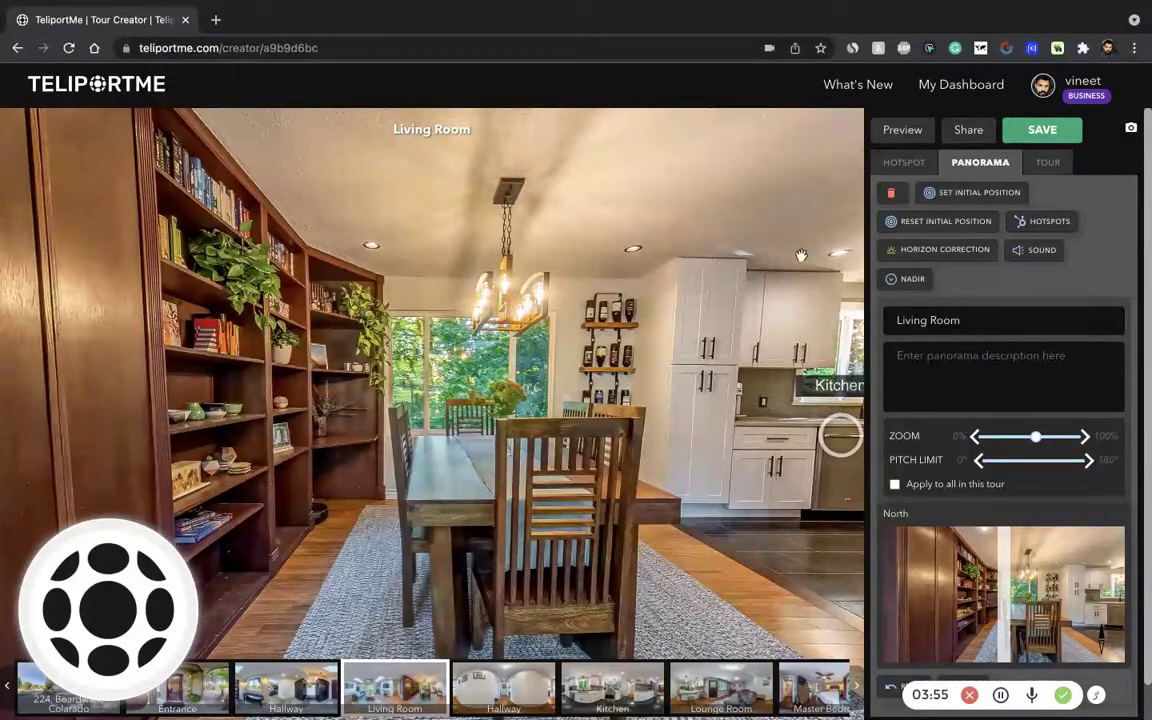
{"action": "left_click", "coordinate": [1131, 130]}
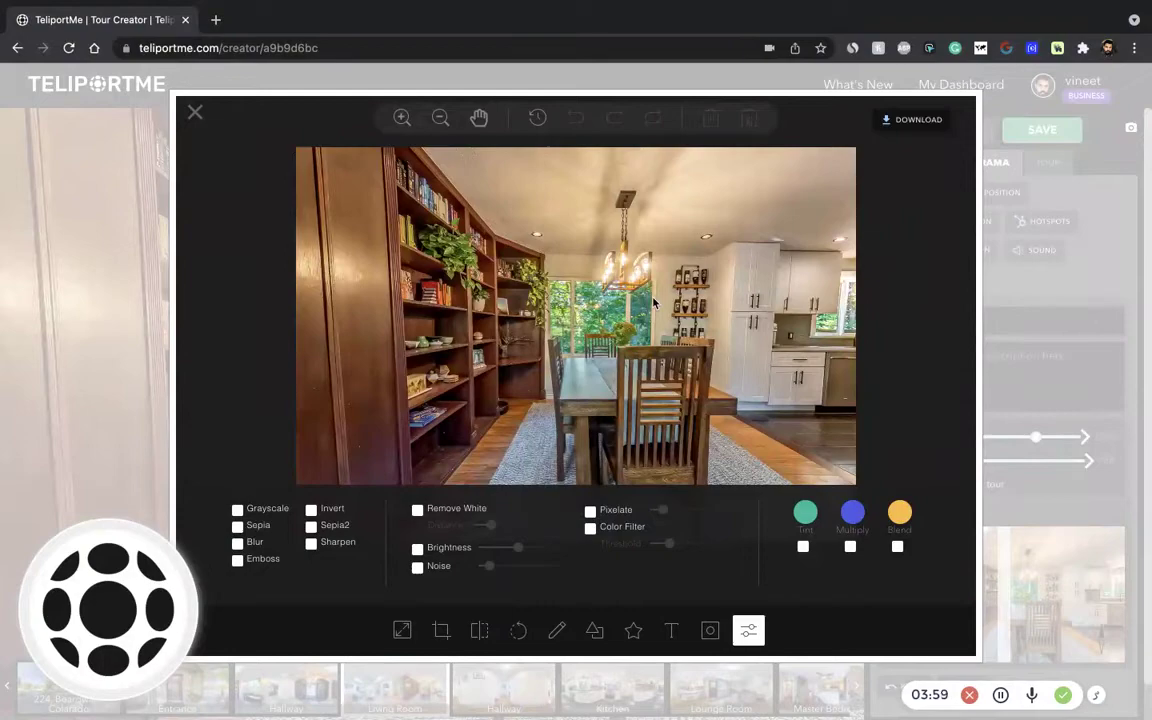
{"action": "left_click", "coordinate": [195, 113]}
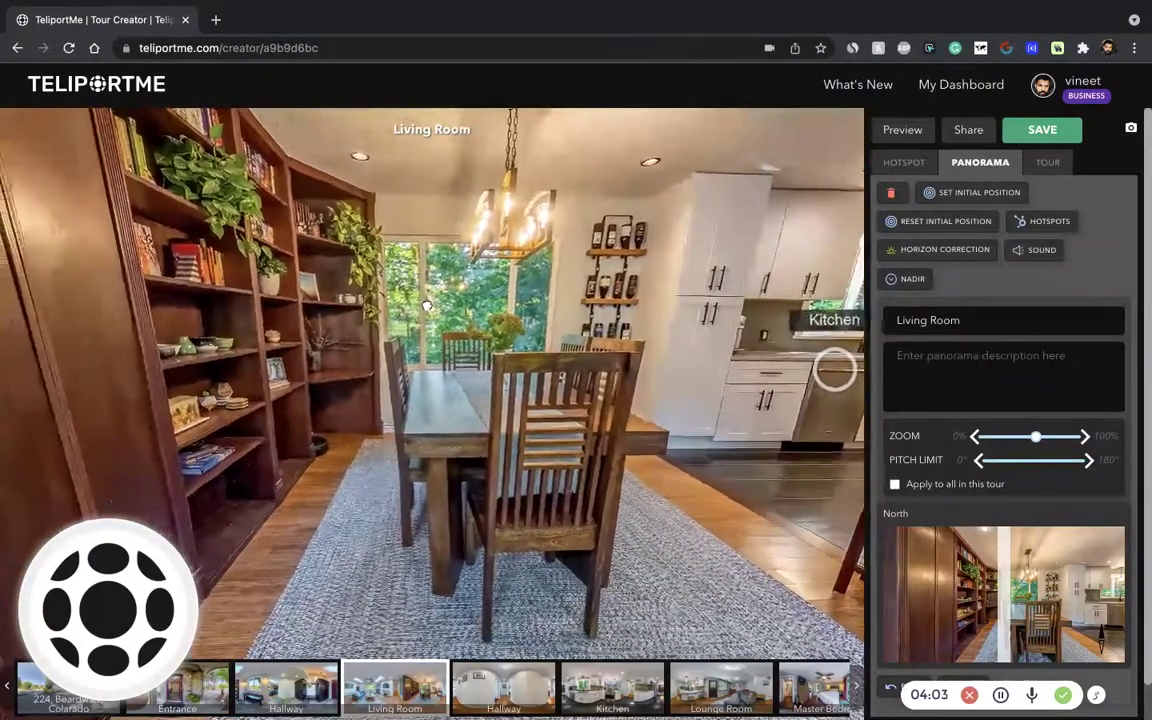
{"action": "left_click_drag", "start_coordinate": [1032, 442], "coordinate": [1052, 436]}
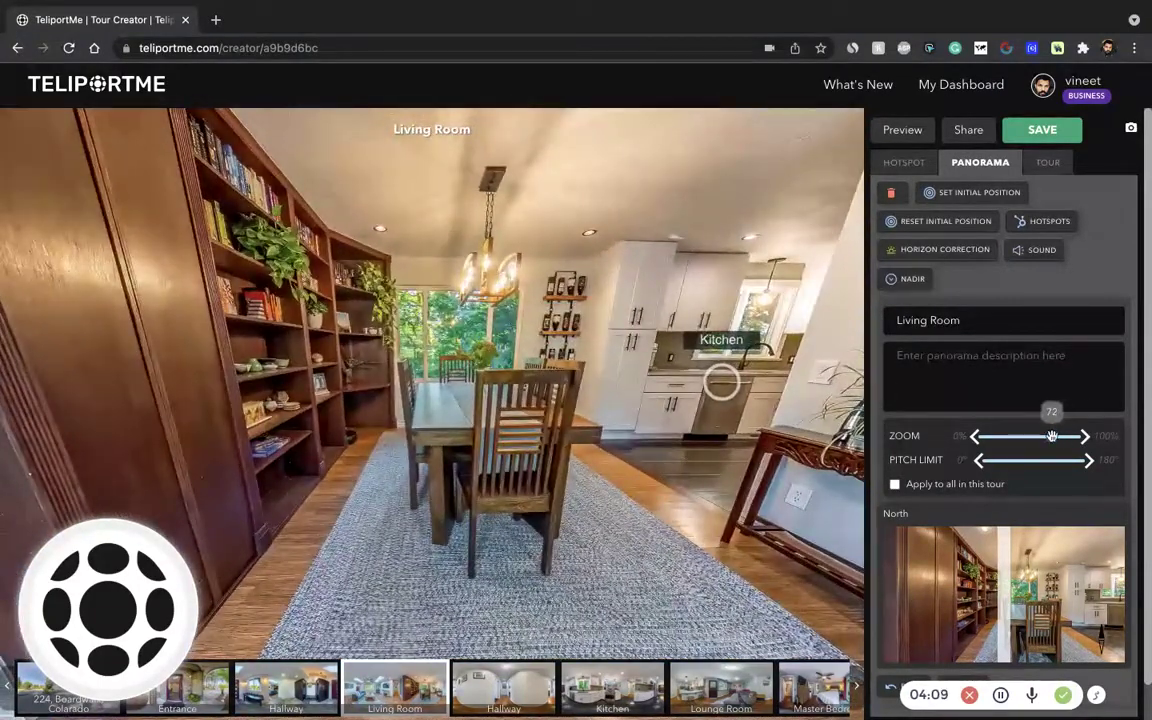
Capture the wide dining view and zoom in on the bookshelf plants, then back out
{"action": "left_click", "coordinate": [1131, 132]}
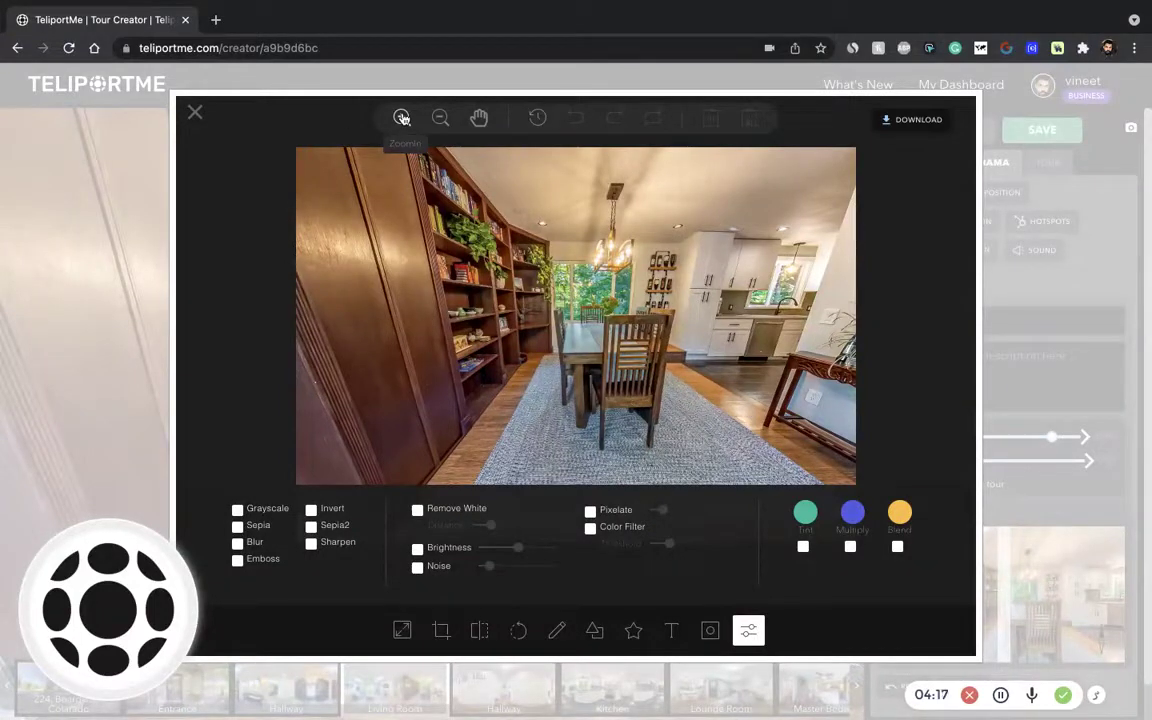
{"action": "left_click", "coordinate": [447, 204]}
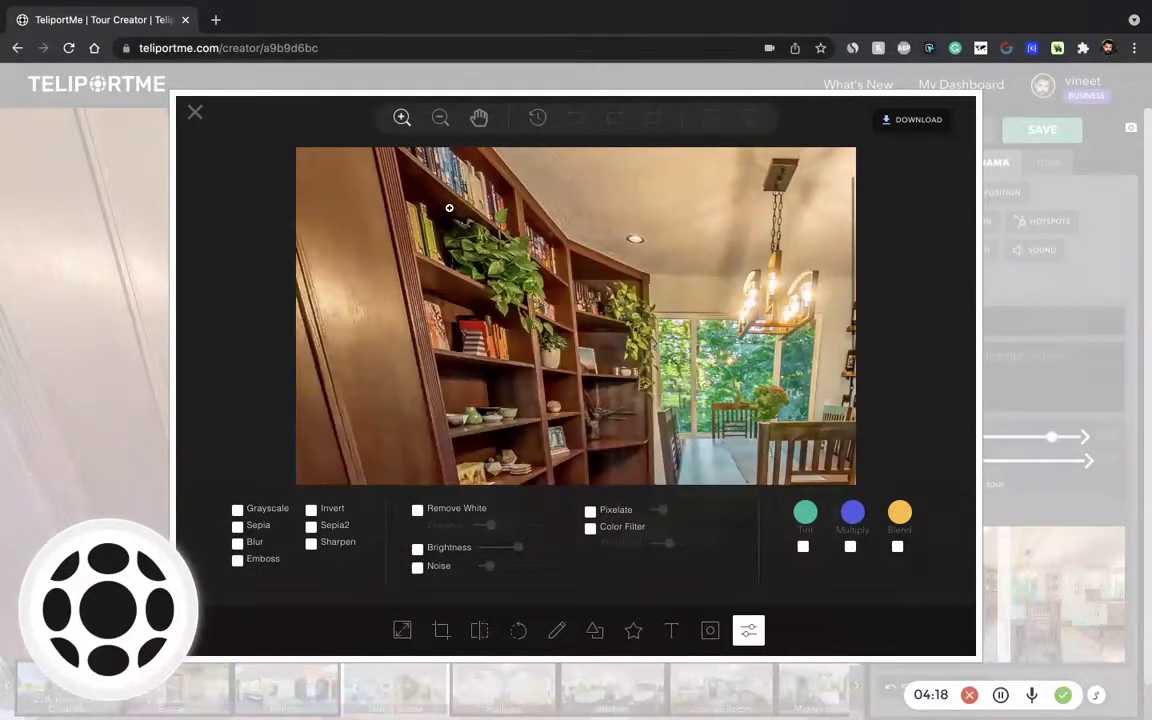
{"action": "left_click", "coordinate": [580, 330]}
{"action": "left_click", "coordinate": [580, 330]}
{"action": "left_click", "coordinate": [580, 330]}
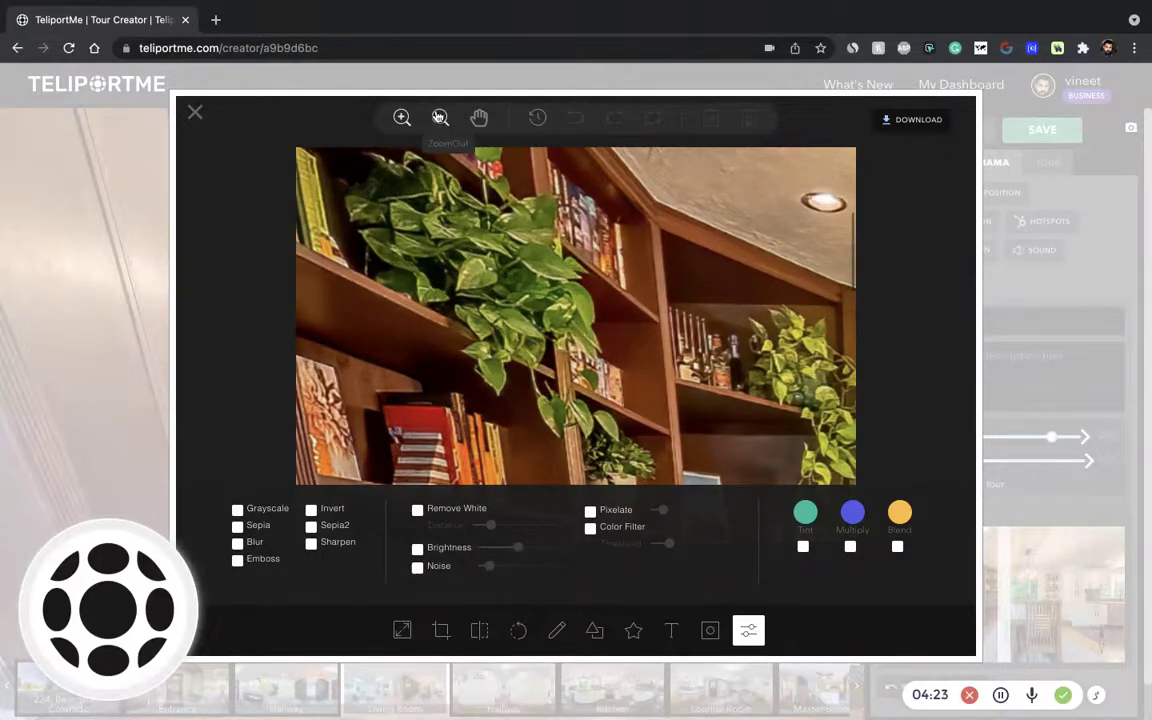
{"action": "left_click", "coordinate": [440, 117]}
{"action": "left_click", "coordinate": [573, 295]}
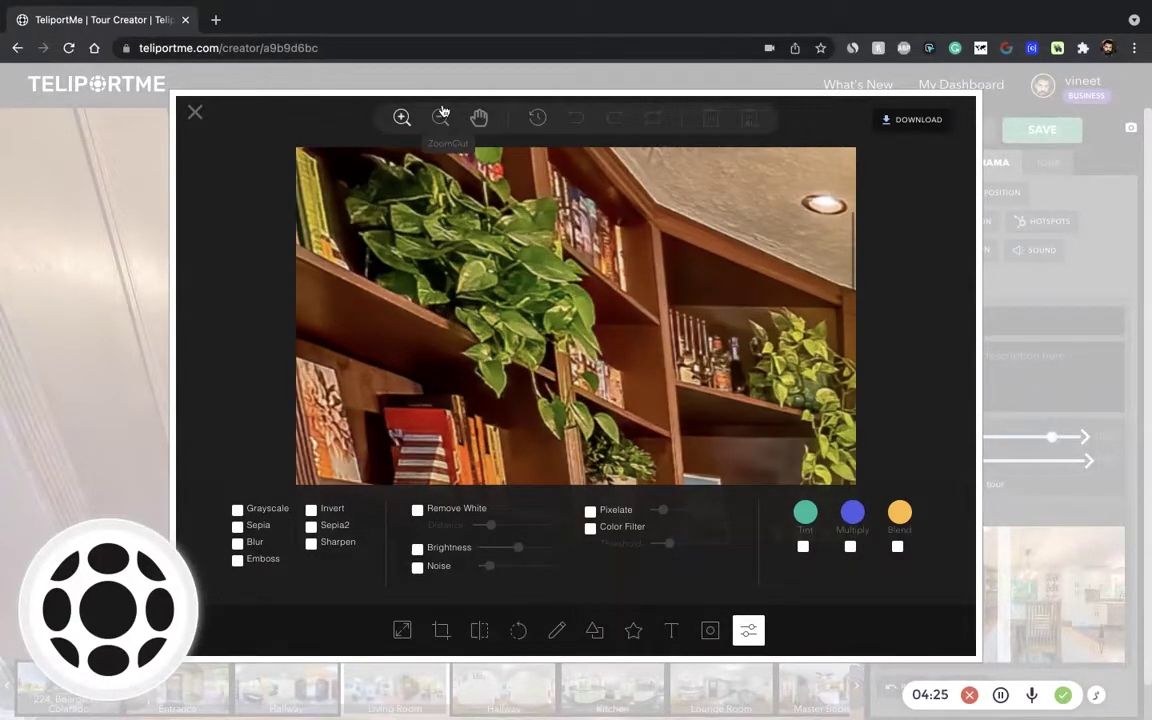
{"action": "left_click", "coordinate": [441, 116]}
{"action": "left_click", "coordinate": [441, 116]}
{"action": "left_click", "coordinate": [441, 116]}
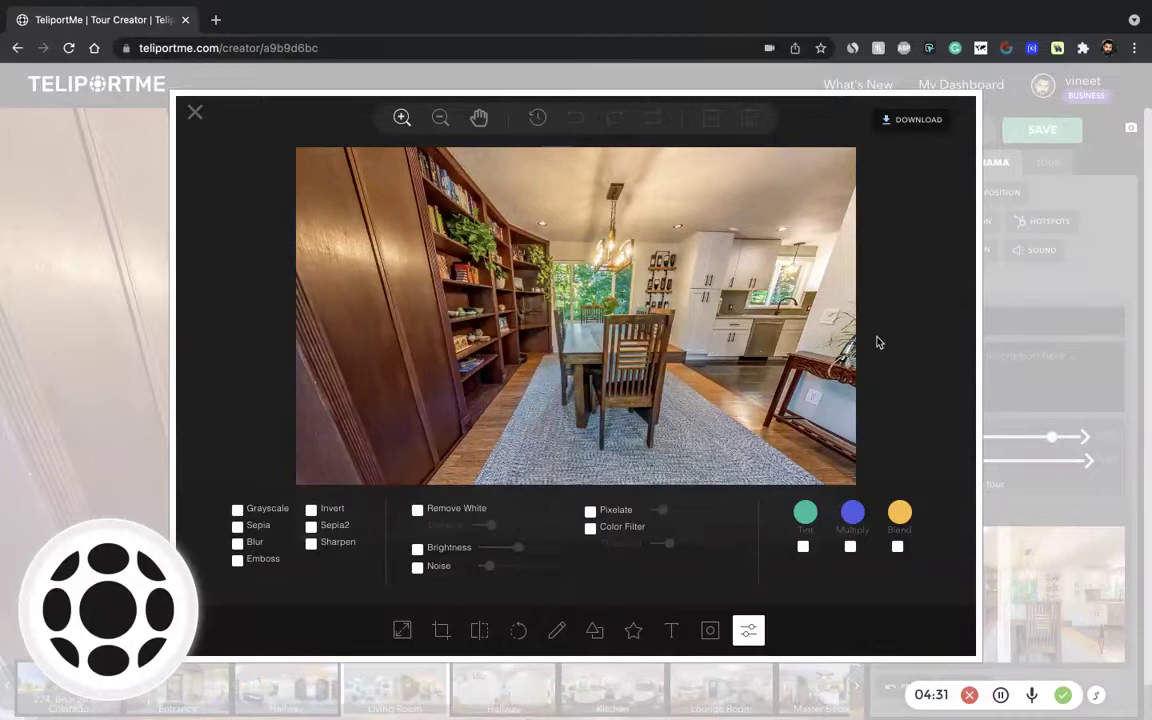
Zoom in close on the wine rack, then pan the photo to the chandelier and window
{"action": "left_click", "coordinate": [691, 244]}
{"action": "left_click", "coordinate": [664, 307]}
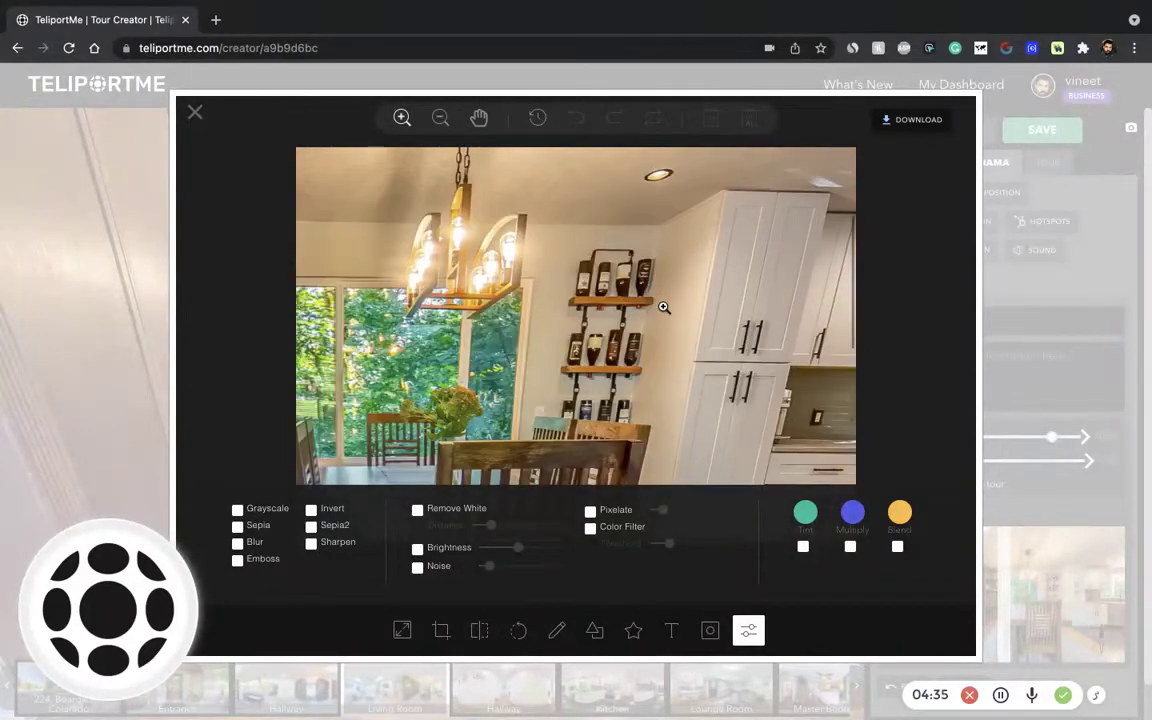
{"action": "left_click", "coordinate": [664, 307]}
{"action": "left_click", "coordinate": [664, 307]}
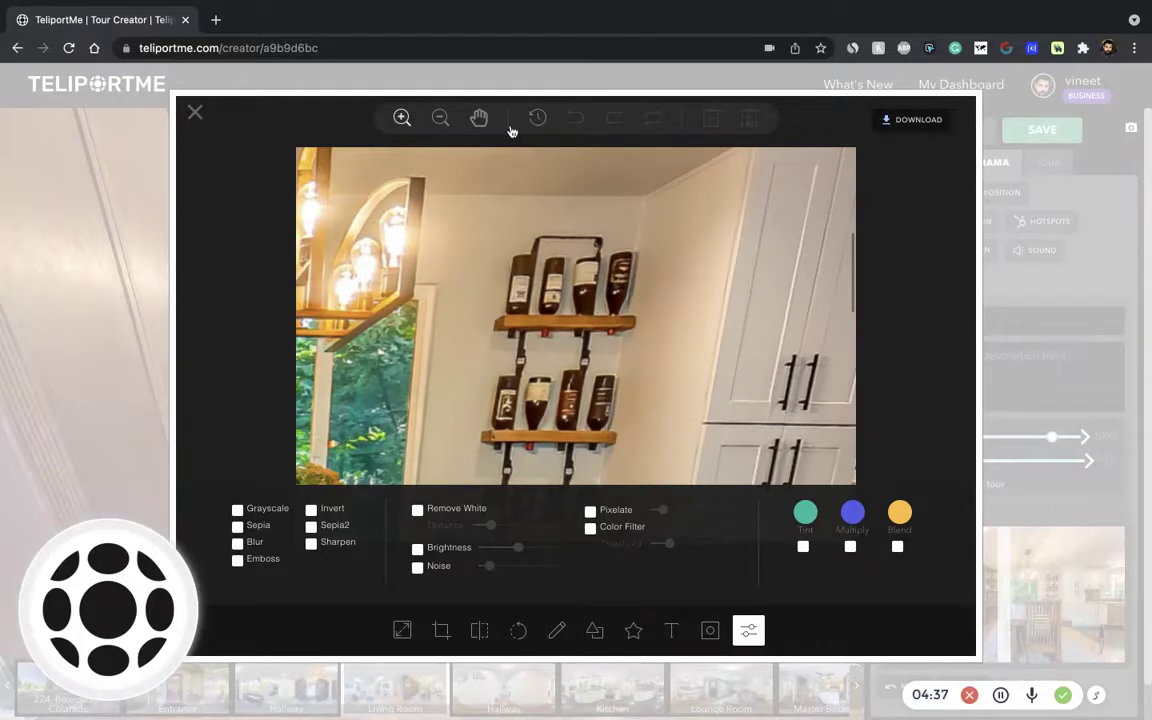
{"action": "left_click", "coordinate": [479, 117]}
{"action": "left_click_drag", "start_coordinate": [545, 249], "coordinate": [620, 244]}
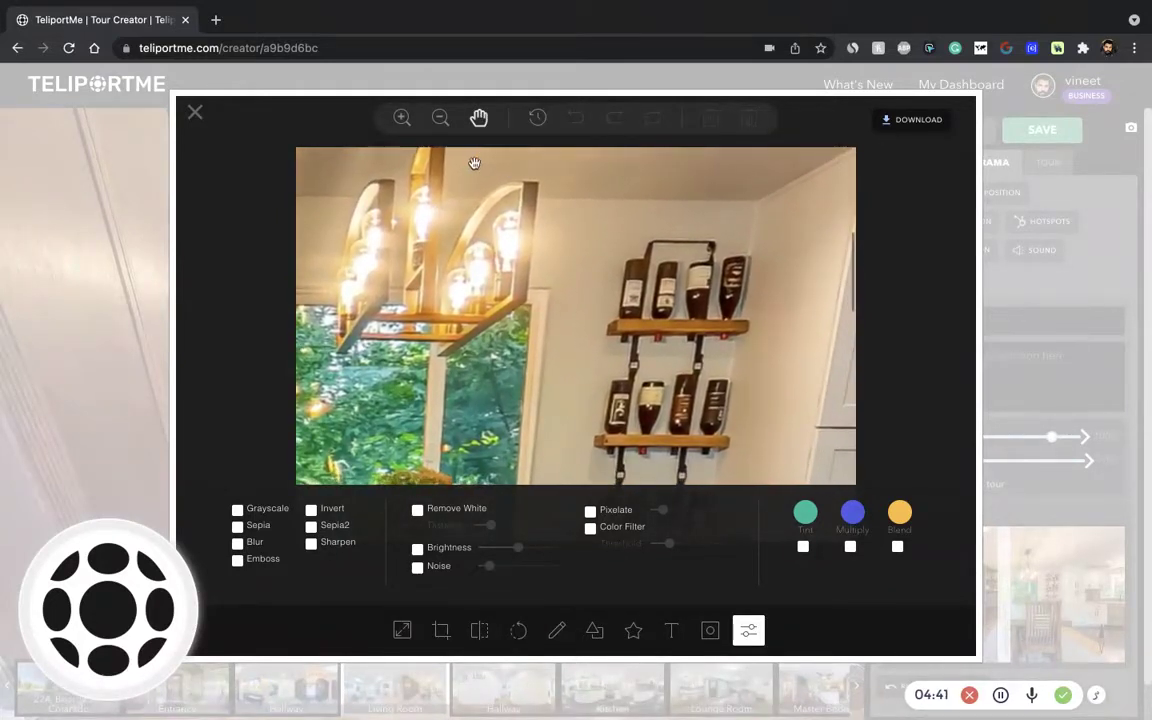